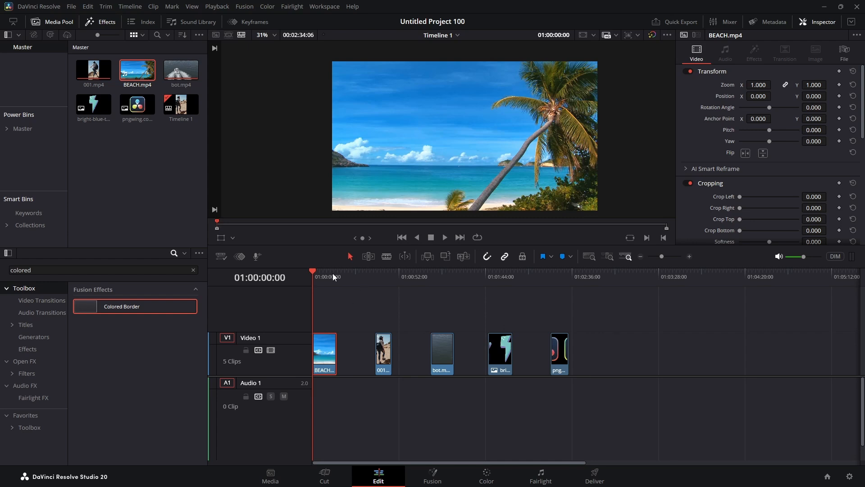
Apply the Colored Border Fusion effect to the BEACH.mp4 clip at the start of the timeline.
mouse_move(311, 271)
left_mouse_down()
mouse_move(327, 269)
mouse_move(302, 277)
left_mouse_up()
left_click(103, 19)
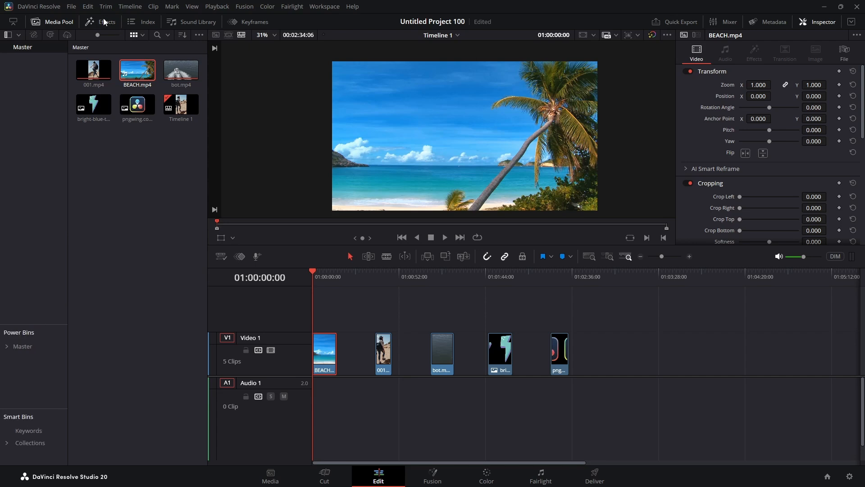
left_click(104, 19)
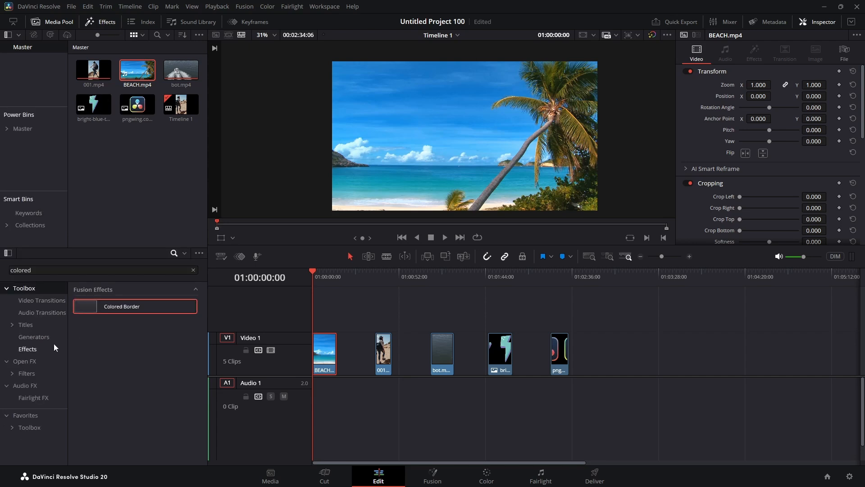
left_click(26, 350)
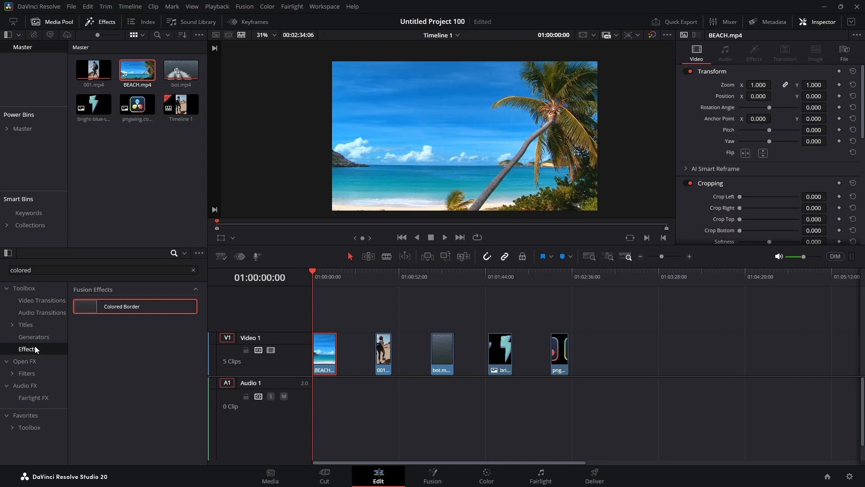
left_click(174, 252)
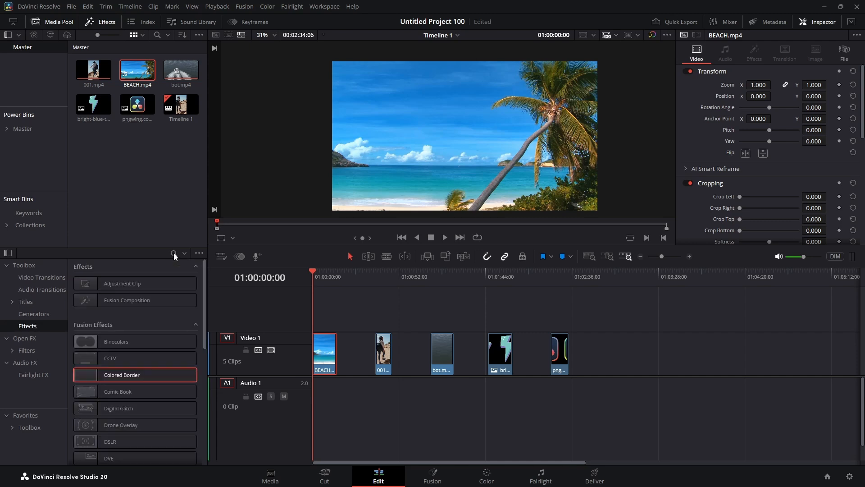
left_click(174, 253)
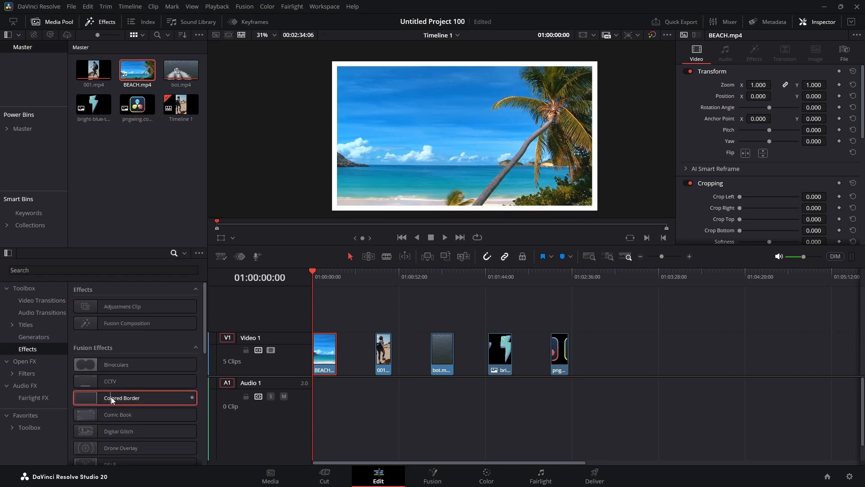
left_click_drag(111, 396, 324, 351)
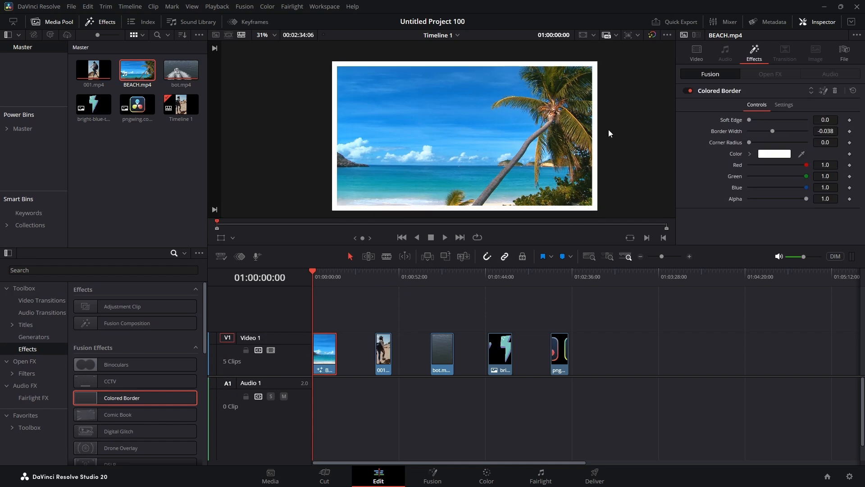
Change the beach clip's border color to the teal green #00aa7f.
left_click(772, 158)
left_click(373, 196)
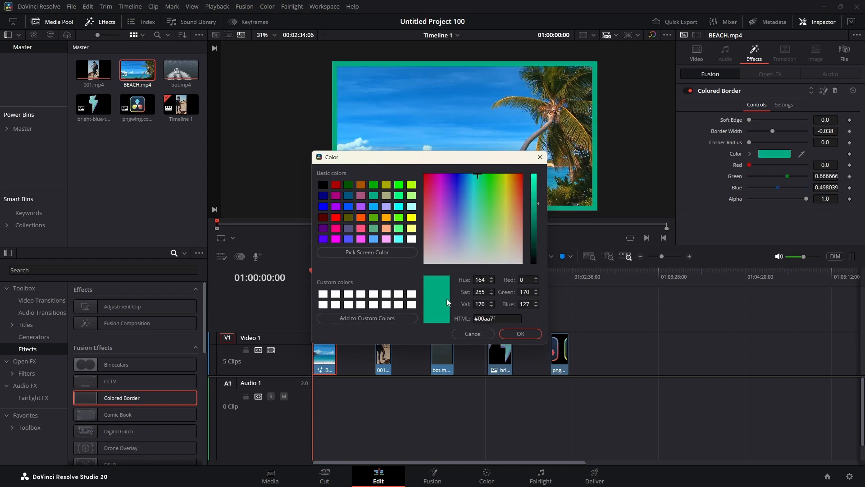
left_click(522, 335)
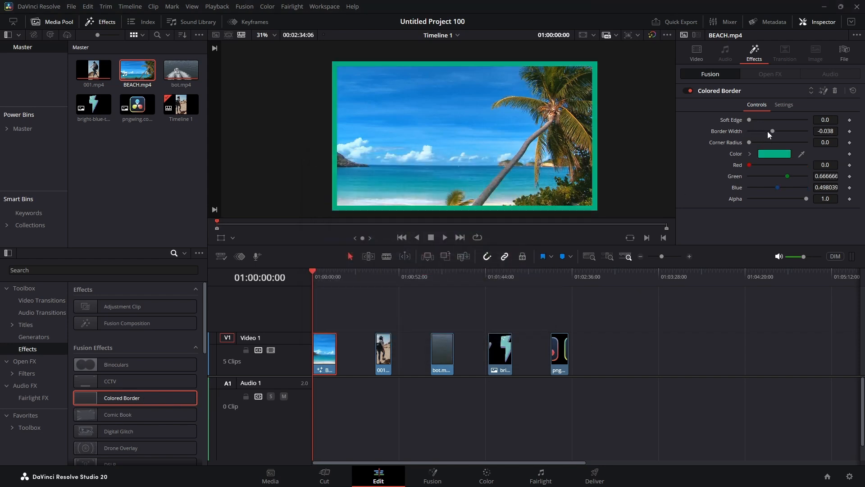
Try a different border width and a corner radius of 1.0, resetting both to their defaults.
left_click_drag(771, 130, 835, 140)
double_click(721, 133)
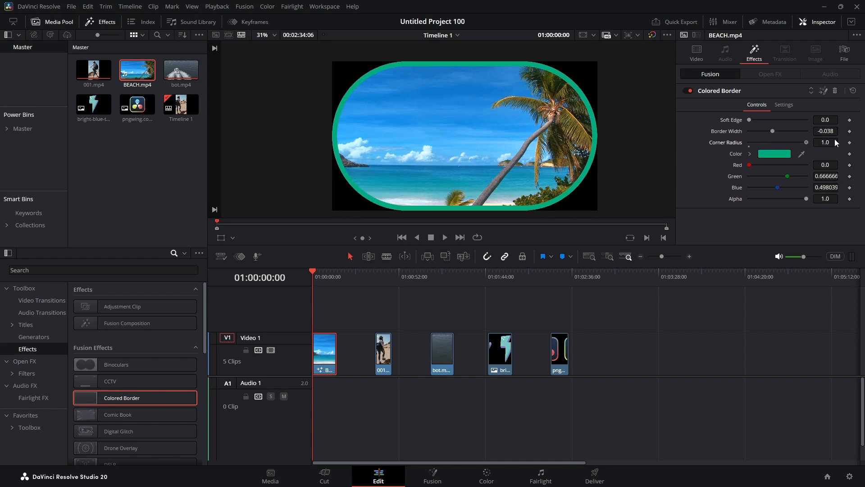
double_click(727, 142)
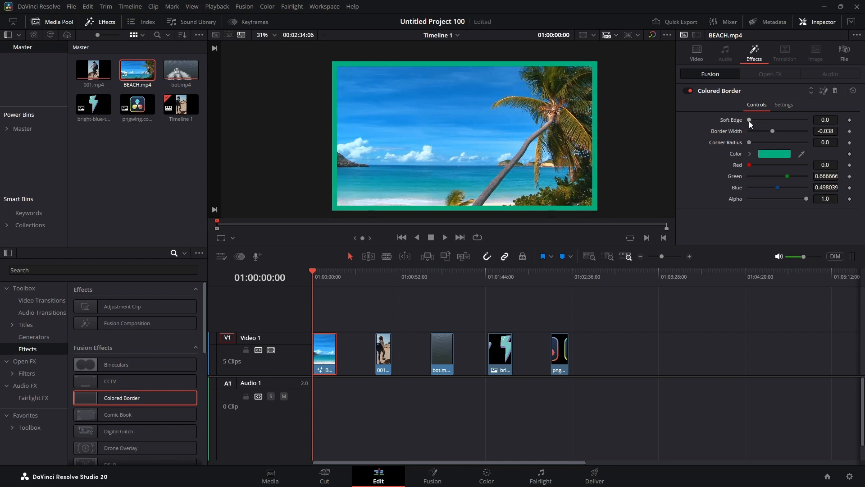
Set the border's Soft Edge to about 0.0094.
mouse_move(750, 120)
left_mouse_down()
mouse_move(758, 117)
mouse_move(752, 120)
left_mouse_up()
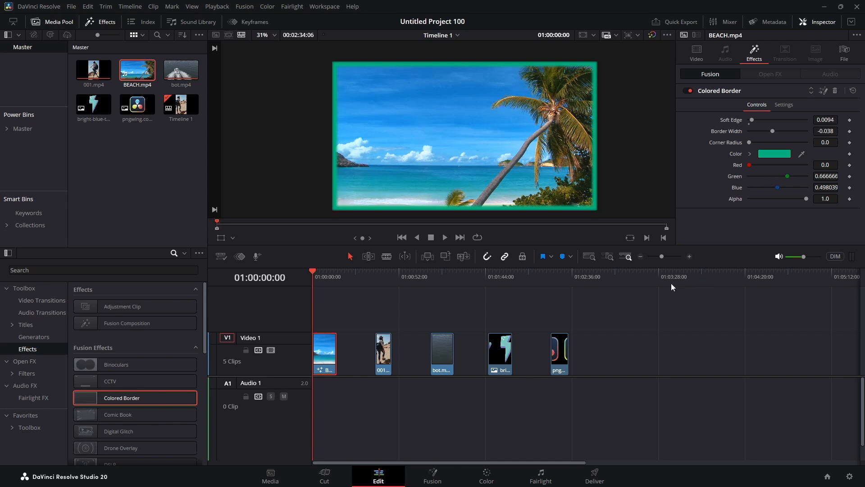
Try repositioning the beach clip with its own transform at Position X -323, reset the position, and set Zoom to 0.970.
left_click(696, 53)
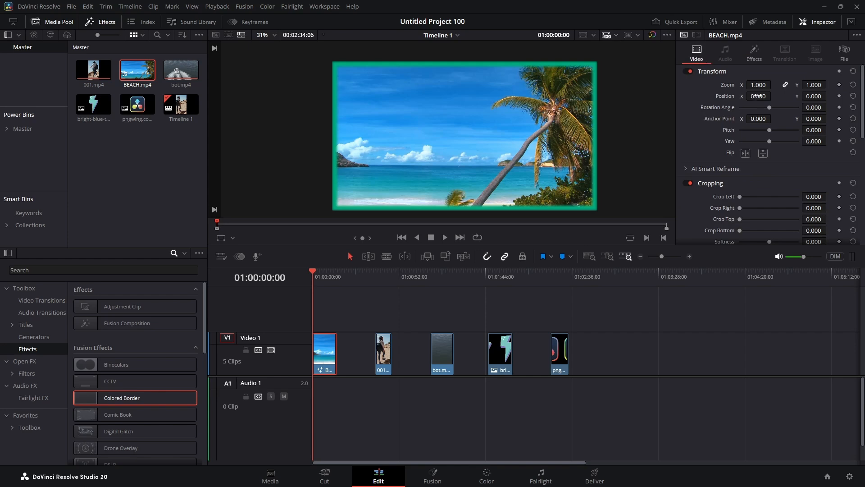
left_click_drag(759, 96, 705, 96)
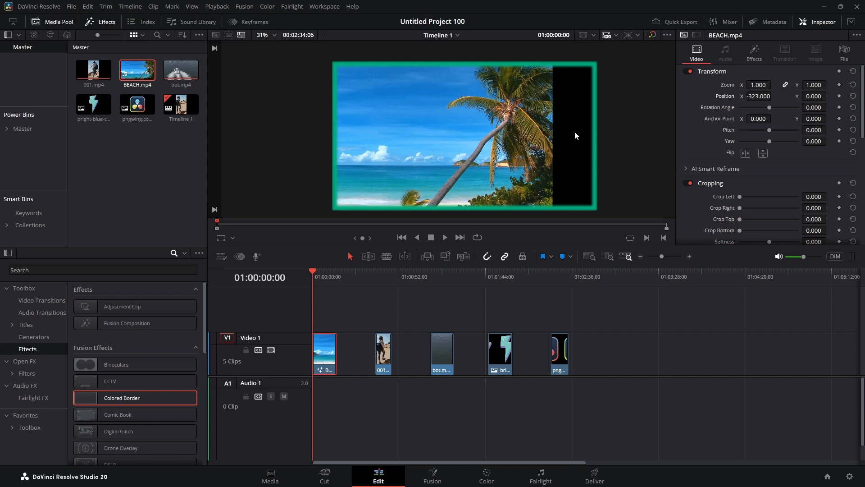
double_click(726, 97)
left_click_drag(818, 96, 779, 85)
double_click(733, 98)
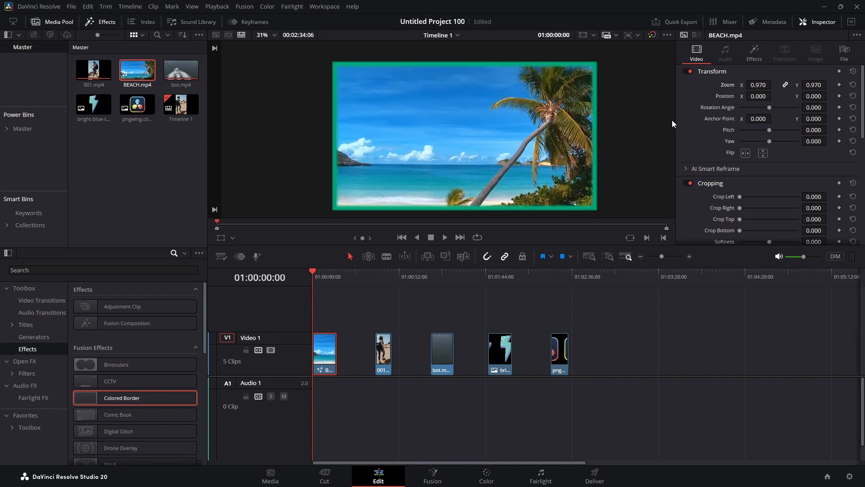
Search the Open FX effects for "trans" and apply the Transform effect to the BEACH.mp4 clip.
left_click(135, 102)
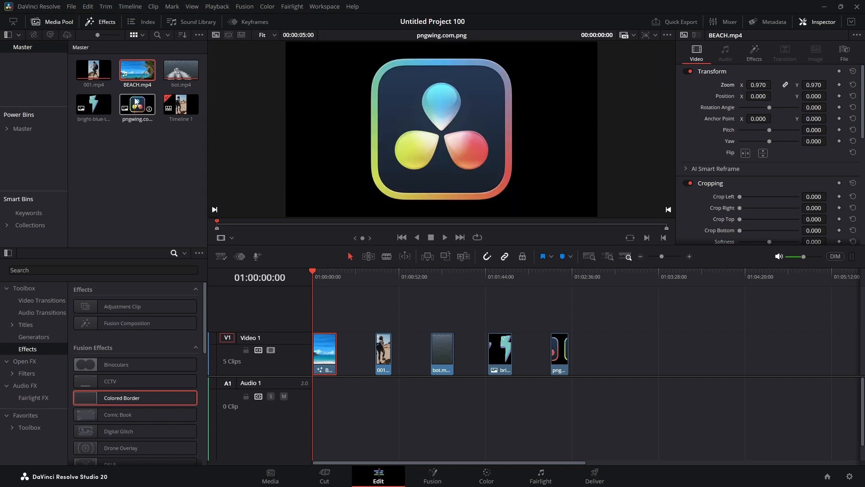
left_click(124, 194)
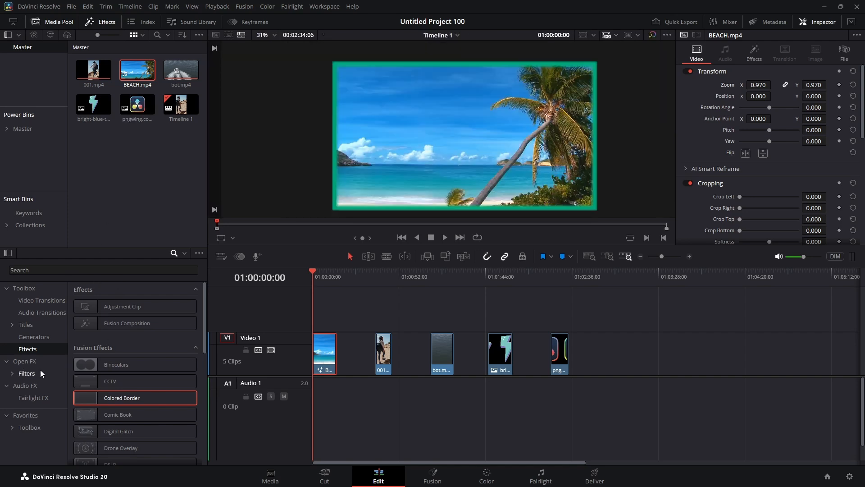
left_click(26, 360)
left_click(87, 272)
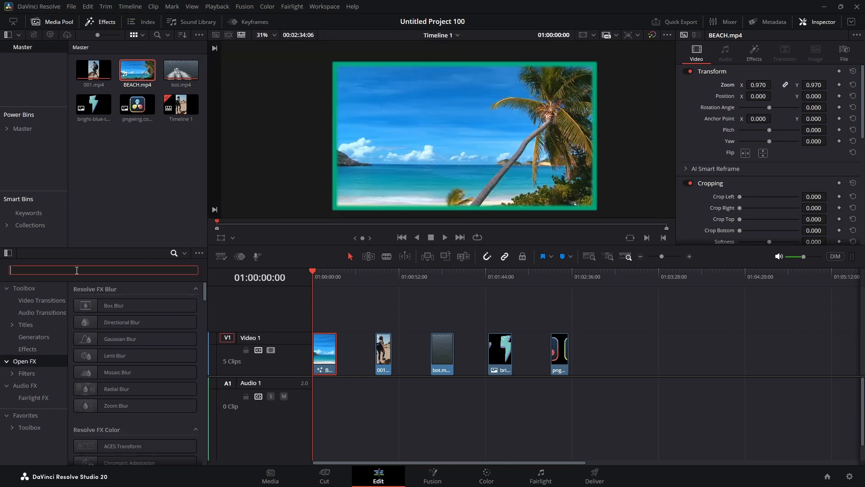
type("trans")
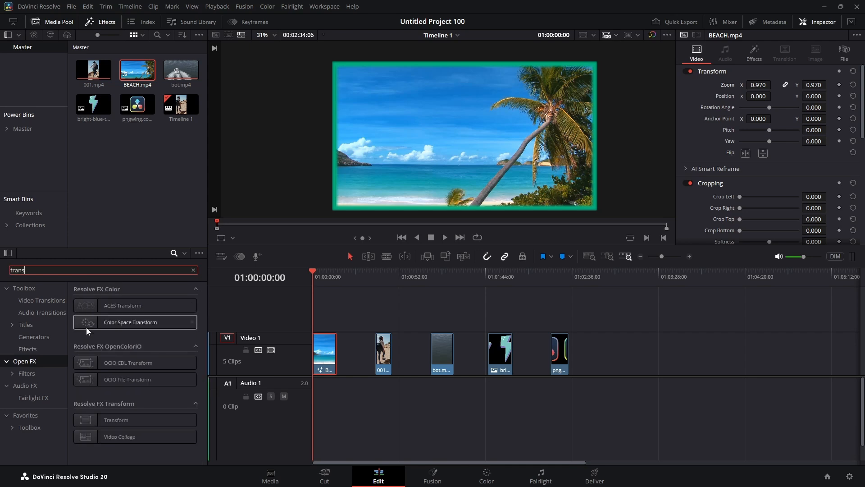
left_click(106, 421)
left_click_drag(107, 420, 316, 350)
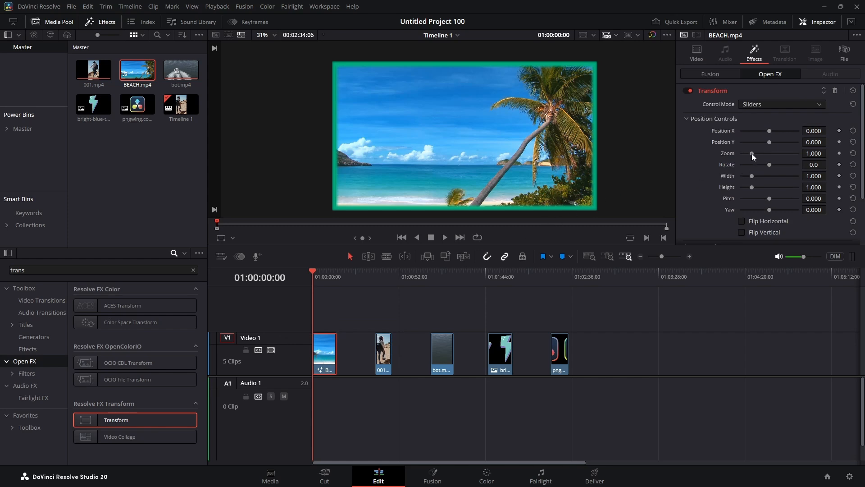
Set the Transform effect's Zoom to 0.657 and Position X to -0.027, and try a rotation of -7 before resetting it.
left_click_drag(752, 153, 768, 131)
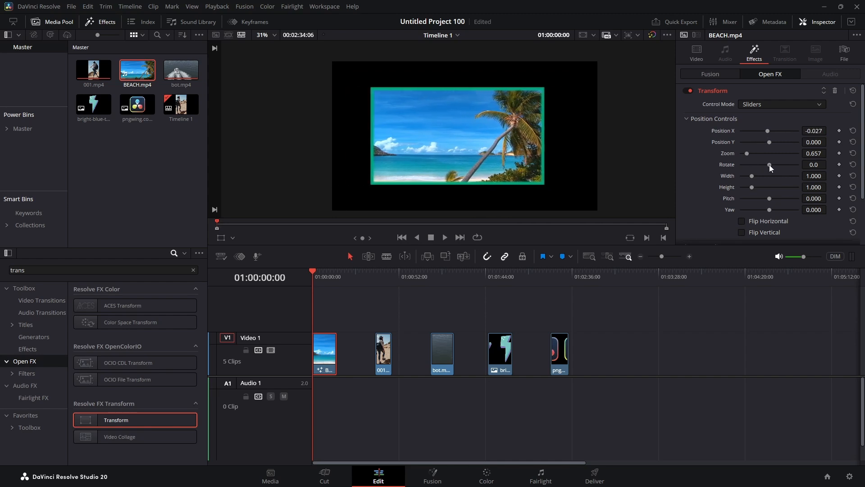
left_click_drag(770, 164, 769, 163)
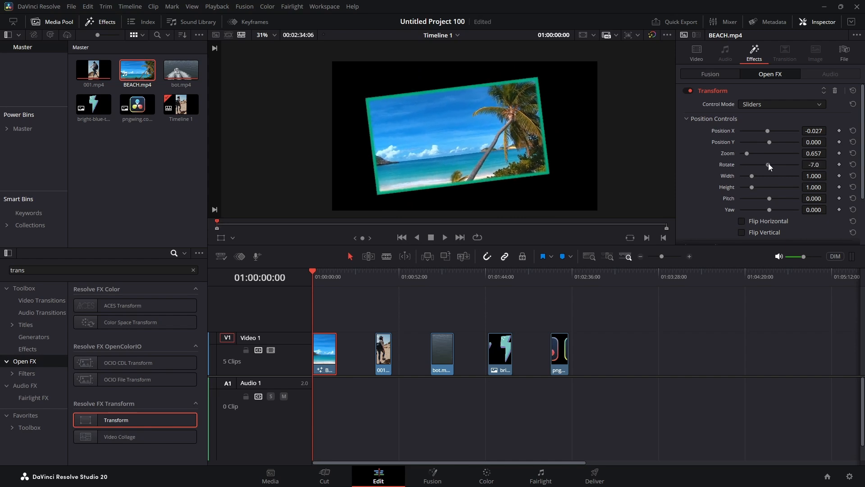
double_click(769, 163)
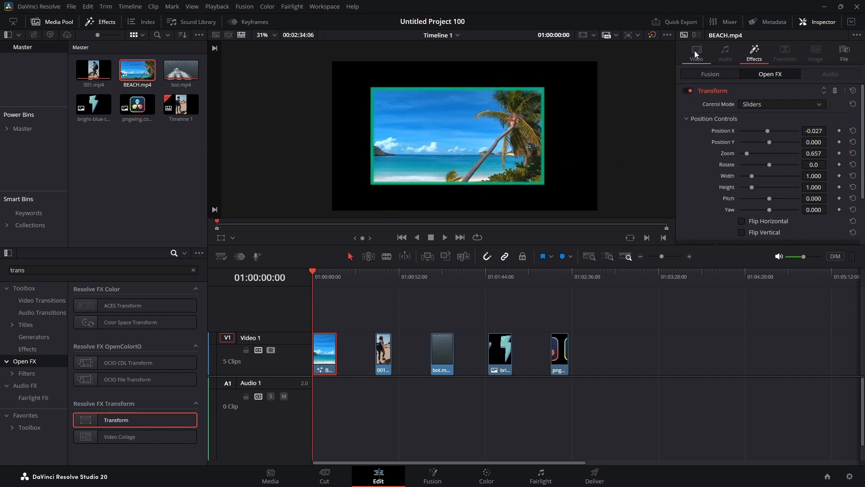
scroll(710, 138, "down", 3)
scroll(707, 140, "up", 3)
left_click(720, 75)
Move the playhead to the start of the 001.mp4 clip and select that clip.
left_click_drag(313, 270, 374, 277)
left_click(389, 358)
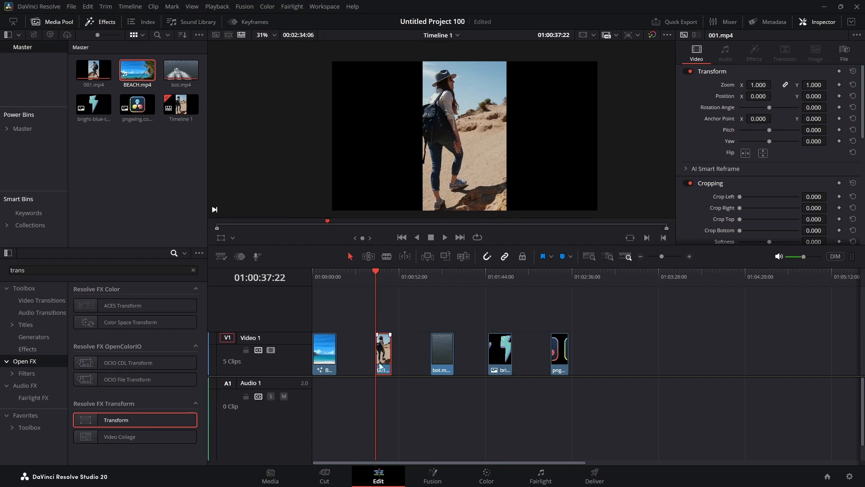
Apply the Colored Border effect to the 001.mp4 clip and shift the clip's Position X to -199.
left_click(105, 22)
left_click(105, 21)
left_click(193, 269)
left_click(27, 349)
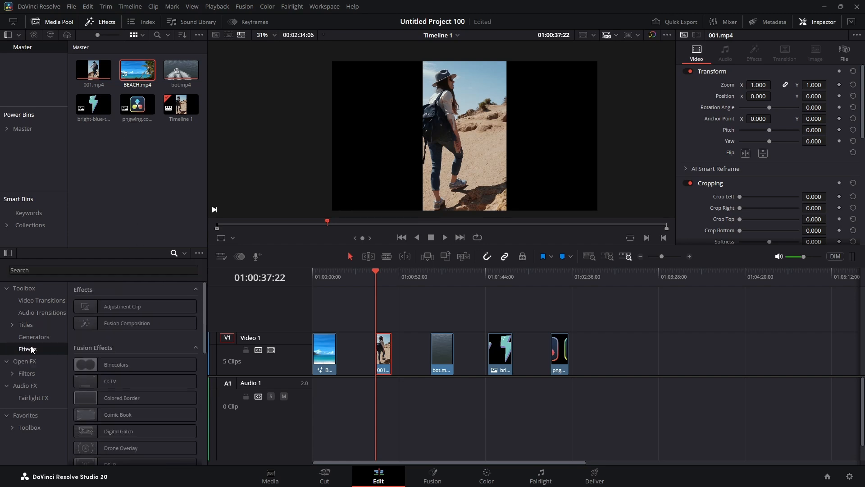
left_click_drag(121, 397, 384, 354)
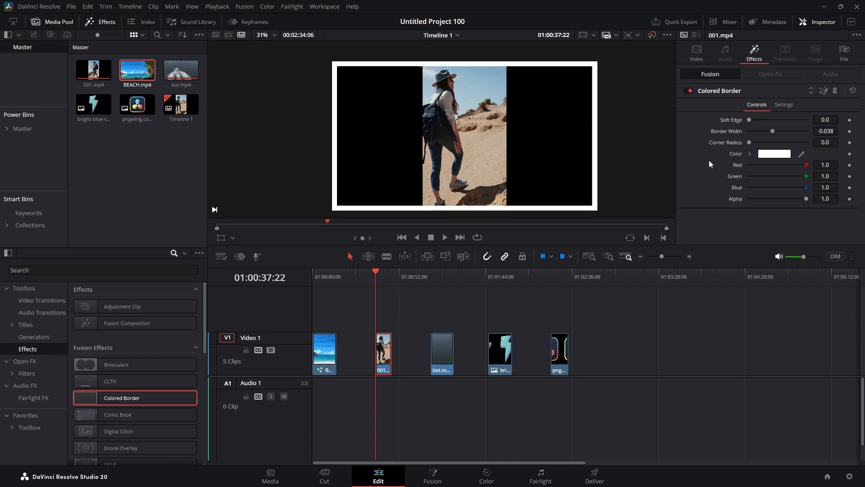
left_click(697, 56)
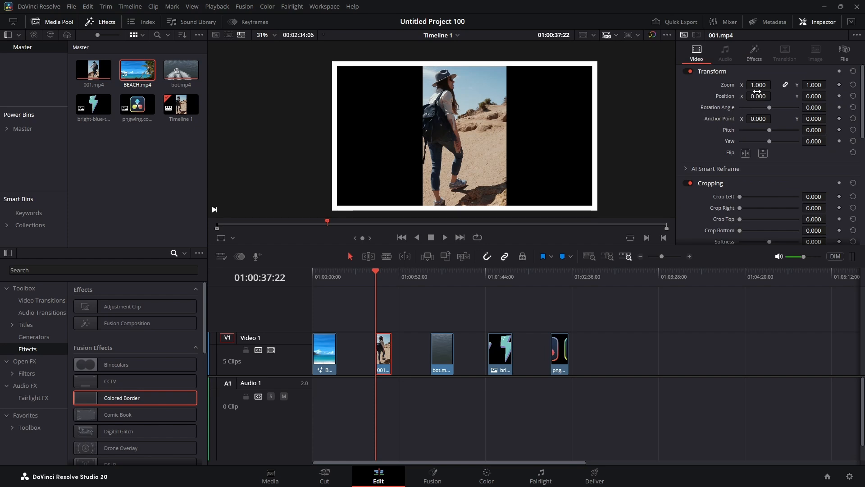
mouse_move(758, 92)
left_mouse_down()
mouse_move(744, 92)
mouse_move(770, 96)
mouse_move(739, 96)
mouse_move(757, 96)
left_mouse_up()
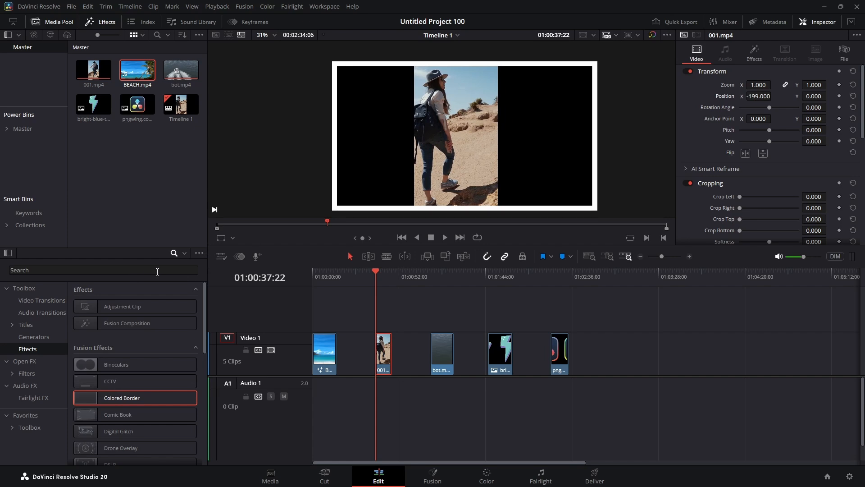
Add the Open FX Transform effect to the 001.mp4 clip and try a Position X of -0.089, resetting it to the default.
left_click(32, 289)
left_click(44, 269)
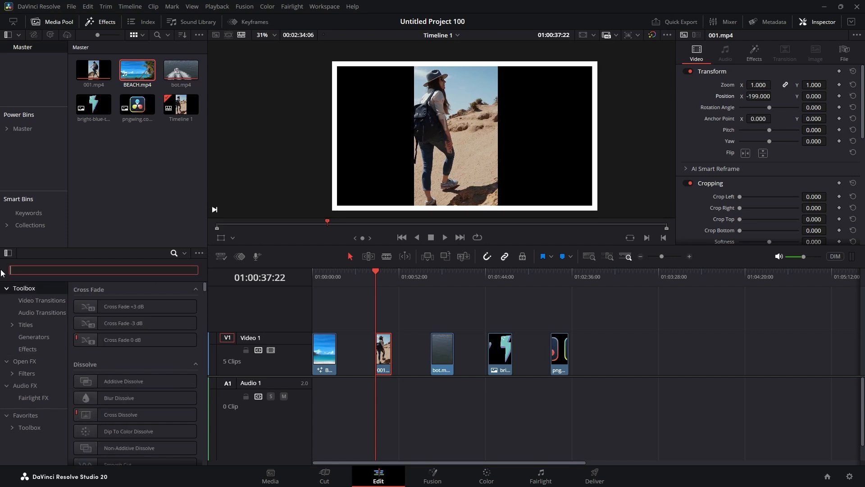
type("trans")
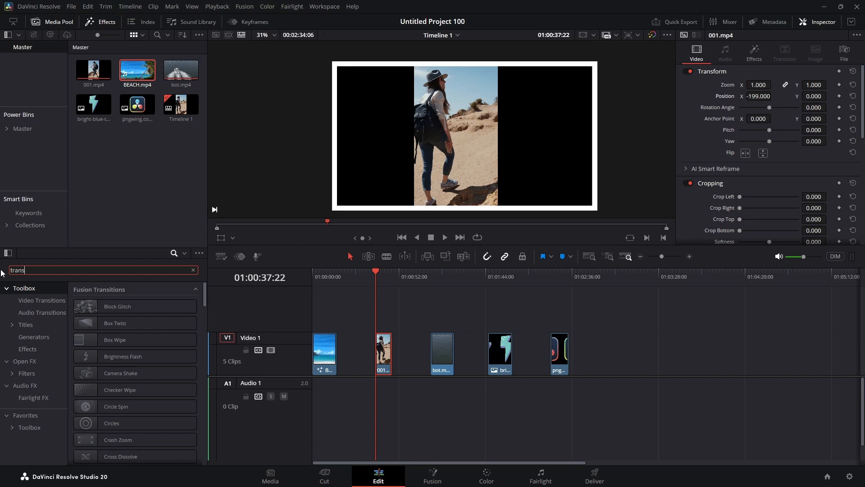
left_click(23, 361)
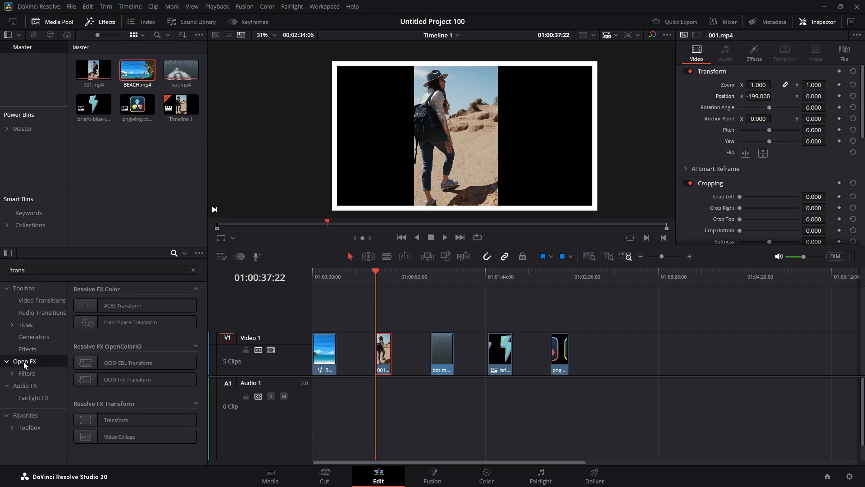
left_click_drag(118, 421, 385, 358)
left_click(384, 358)
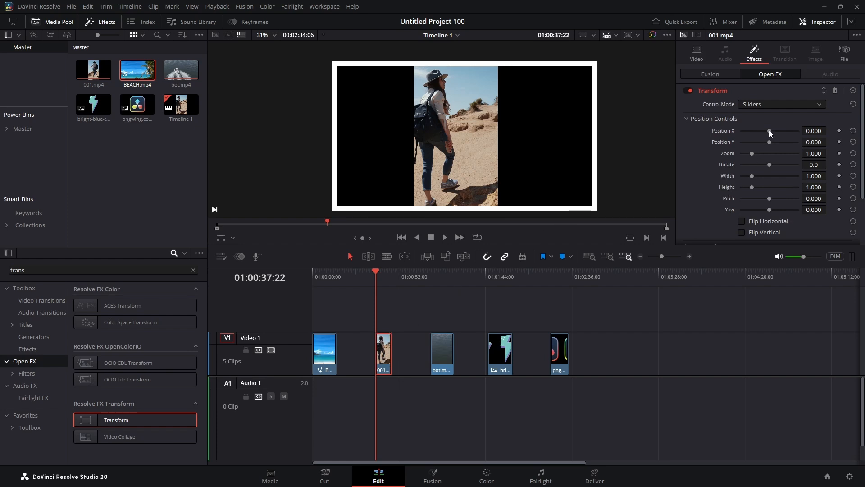
mouse_move(769, 131)
left_mouse_down()
mouse_move(761, 132)
mouse_move(792, 128)
mouse_move(732, 137)
mouse_move(765, 132)
left_mouse_up()
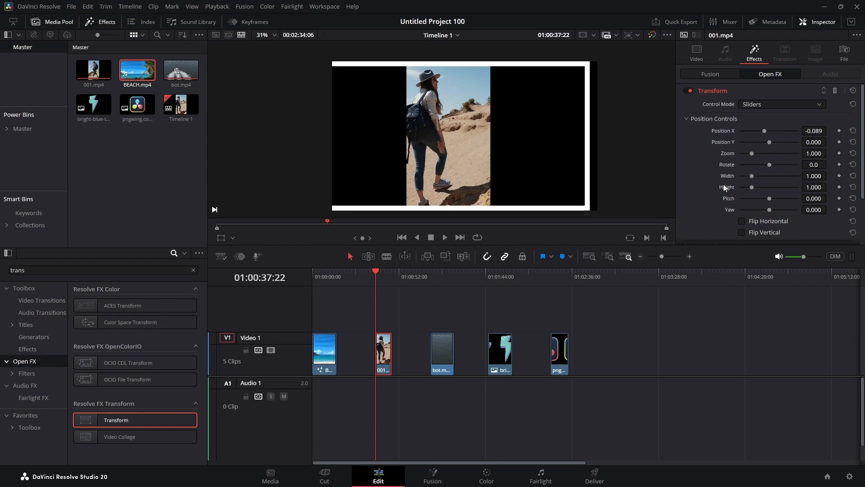
double_click(727, 131)
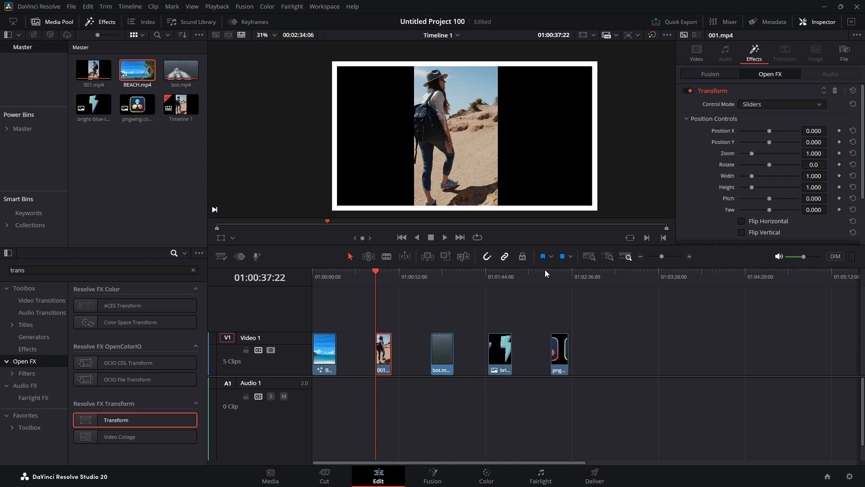
Undo the Transform effect, the position shift and the Colored Border effect on the 001.mp4 clip.
key("ctrl+z")
key("ctrl+z")
key("ctrl+z")
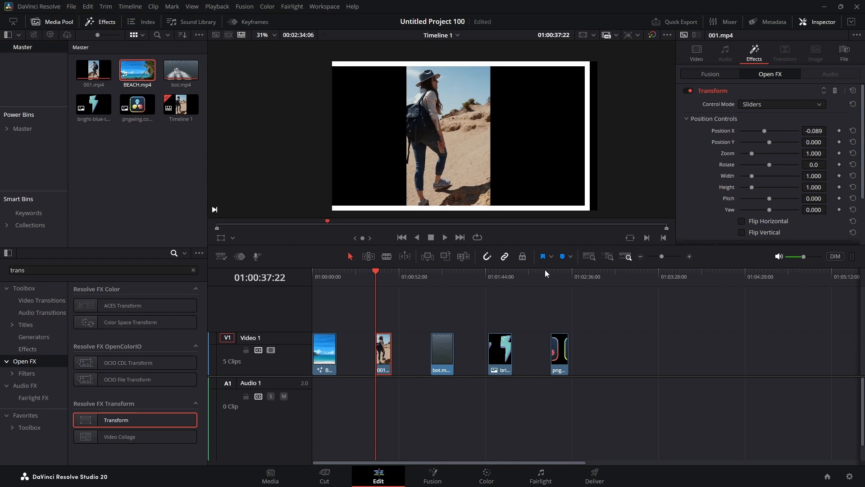
key("ctrl+z")
key("ctrl+z")
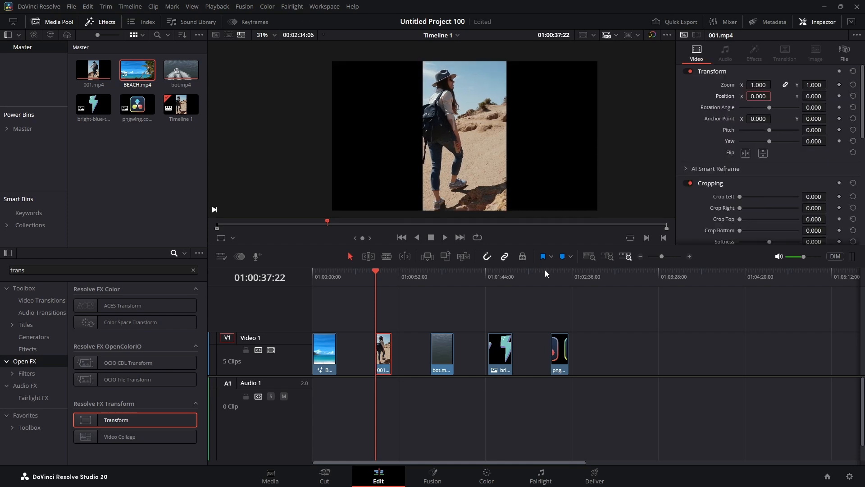
Open the 001.mp4 clip on the Fusion page and reposition its MediaIn1 and MediaOut1 nodes closer to the middle of the node graph.
mouse_move(374, 271)
left_mouse_down()
mouse_move(350, 273)
mouse_move(372, 270)
left_mouse_up()
right_click(380, 350)
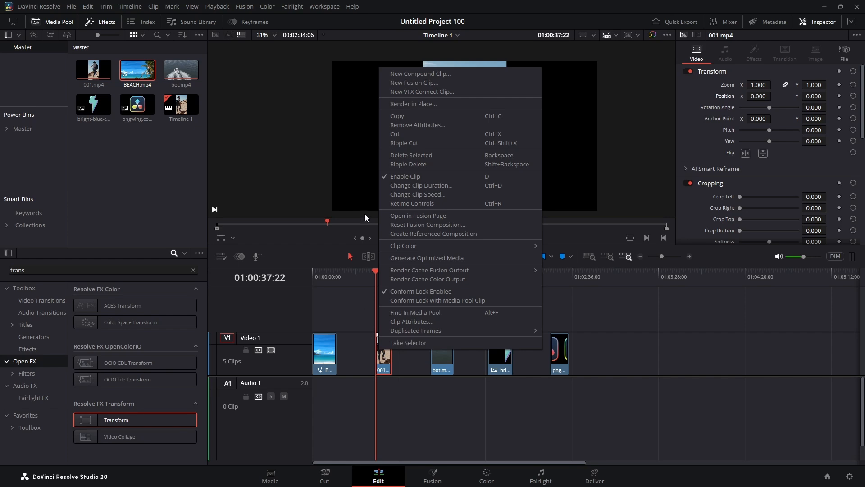
left_click(413, 216)
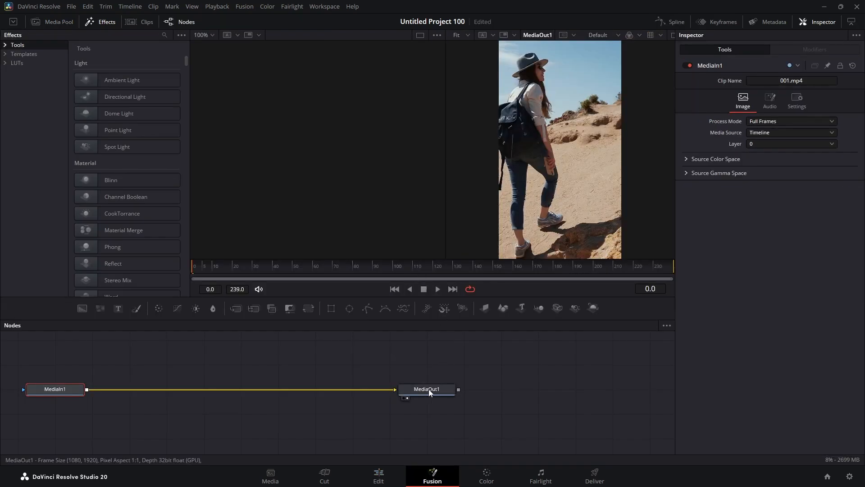
left_click_drag(428, 389, 496, 390)
left_click_drag(67, 388, 174, 387)
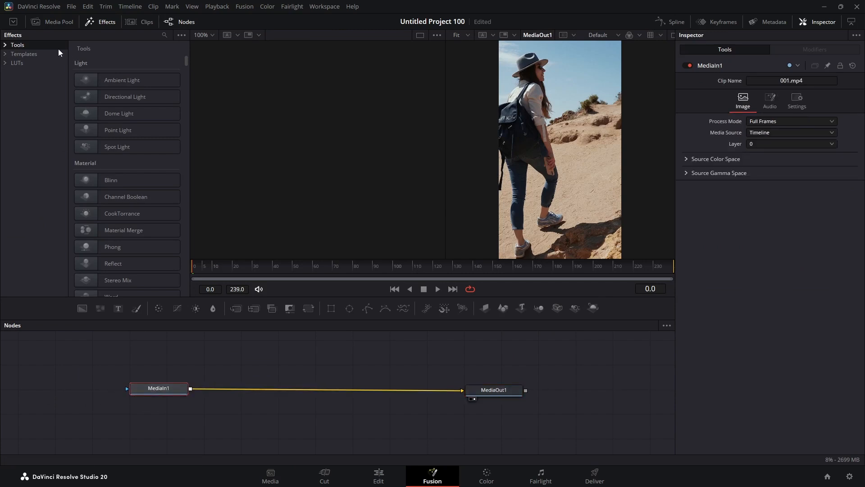
Find the Colored Border template by searching for "colored" and insert it between the MediaIn1 and MediaOut1 nodes.
left_click(14, 63)
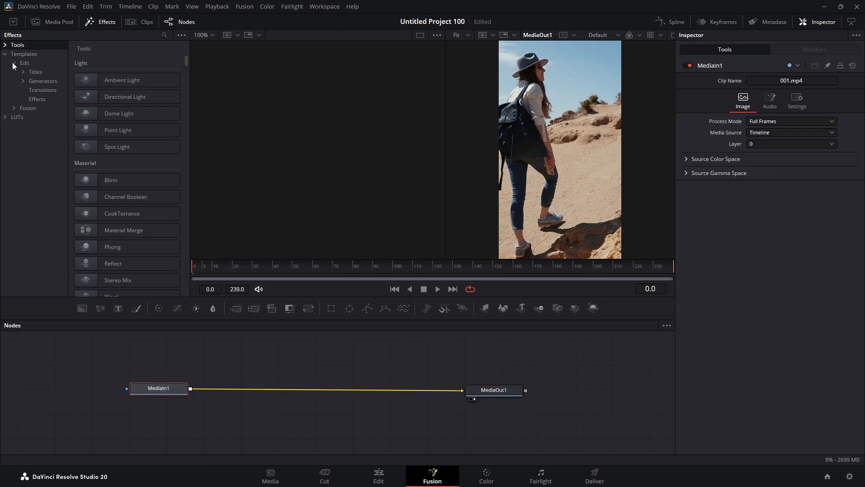
left_click(18, 54)
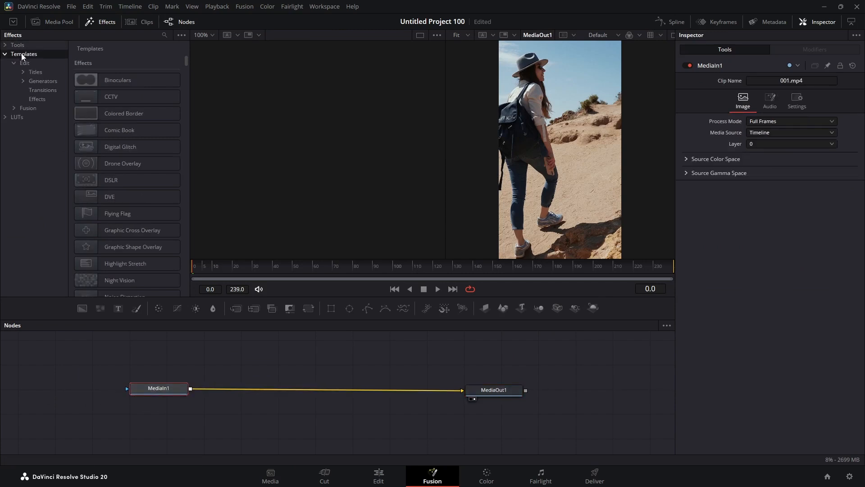
left_click(163, 35)
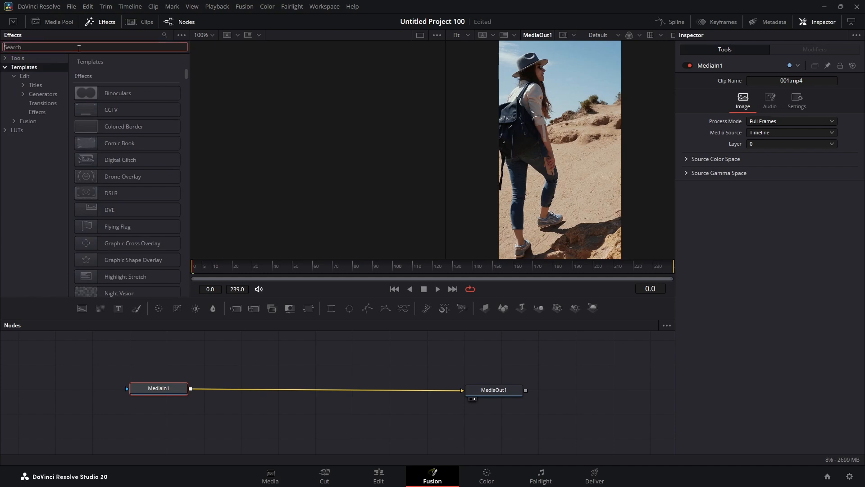
type("colored")
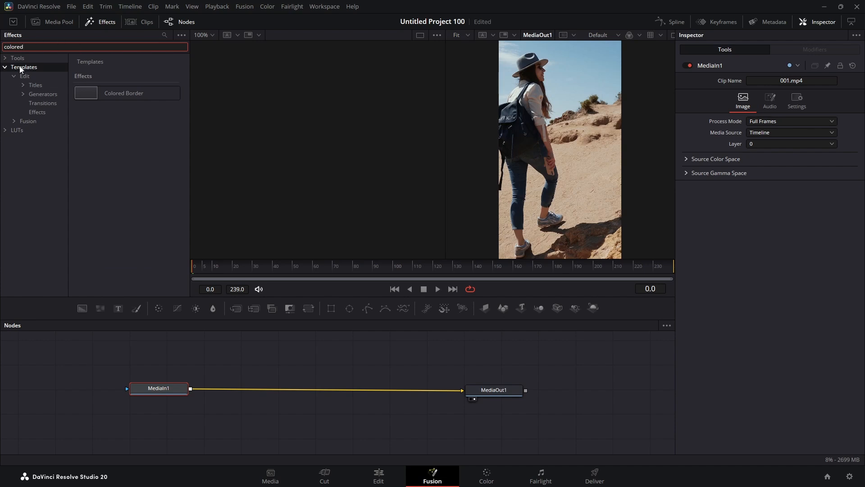
left_click_drag(93, 90, 299, 390)
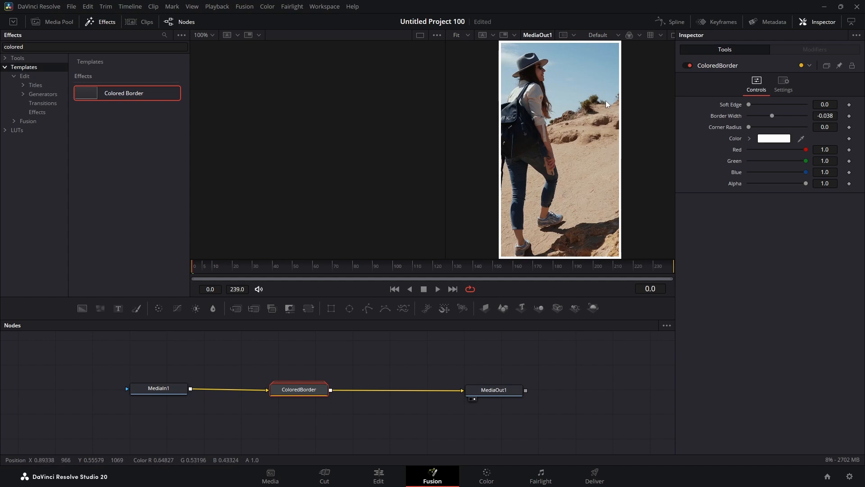
Return to the Edit page and set the 001.mp4 clip's Zoom to 0.880, Position X to -159 and Position Y to -40.
left_click(379, 478)
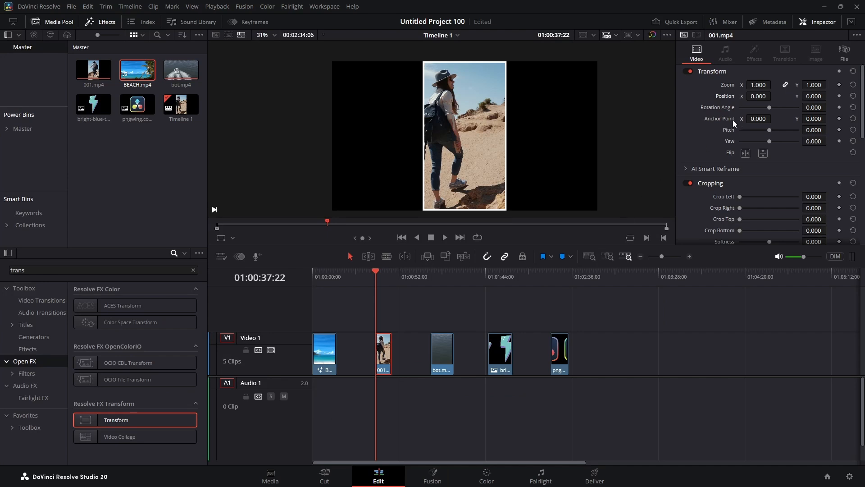
left_click_drag(758, 85, 830, 96)
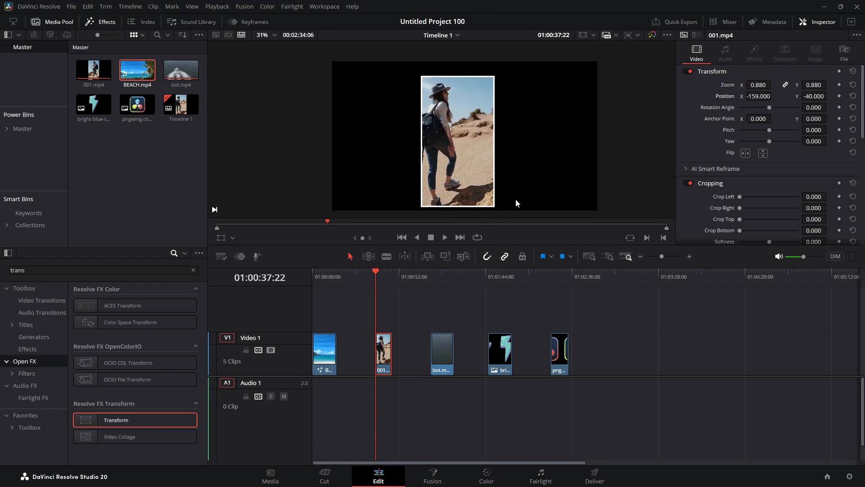
Change the ColoredBorder node's color to green #55aa7f on the Fusion page and return to the Edit page.
left_click(433, 477)
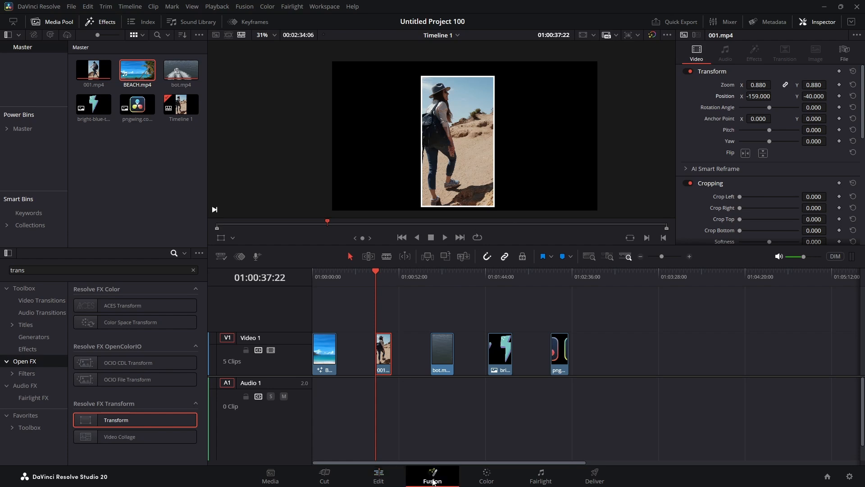
left_click(774, 140)
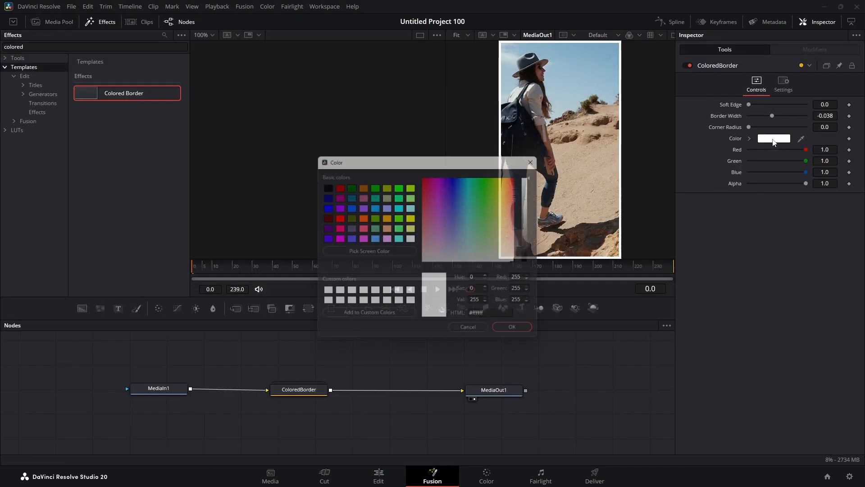
left_click(373, 224)
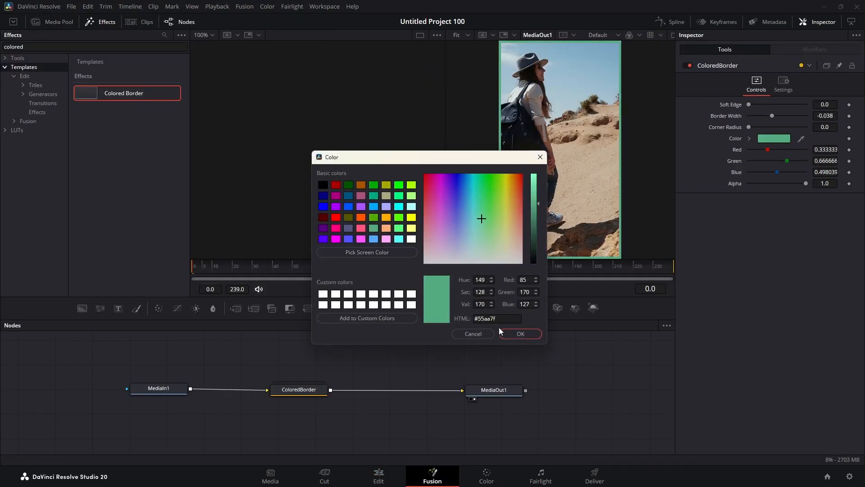
left_click(518, 334)
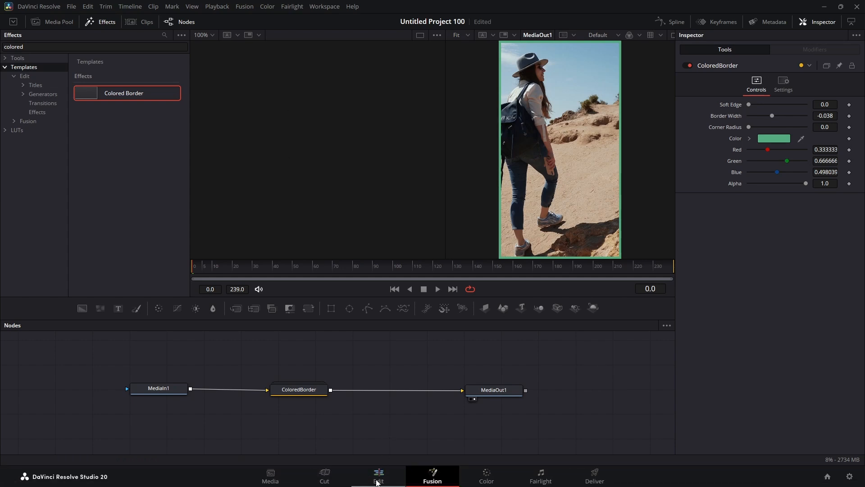
left_click(380, 474)
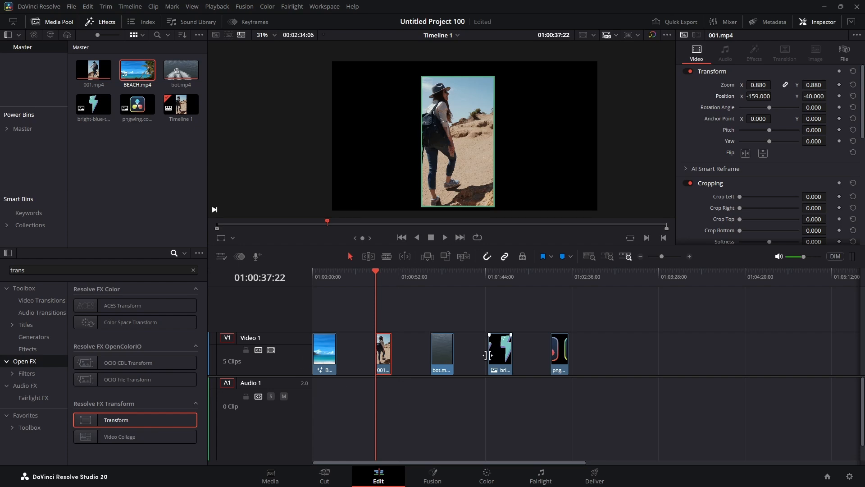
Apply the 001.mp4 clip's Fusion composition to the BEACH.mp4 and bot.mp4 clips, overwriting their existing compositions.
left_click(430, 473)
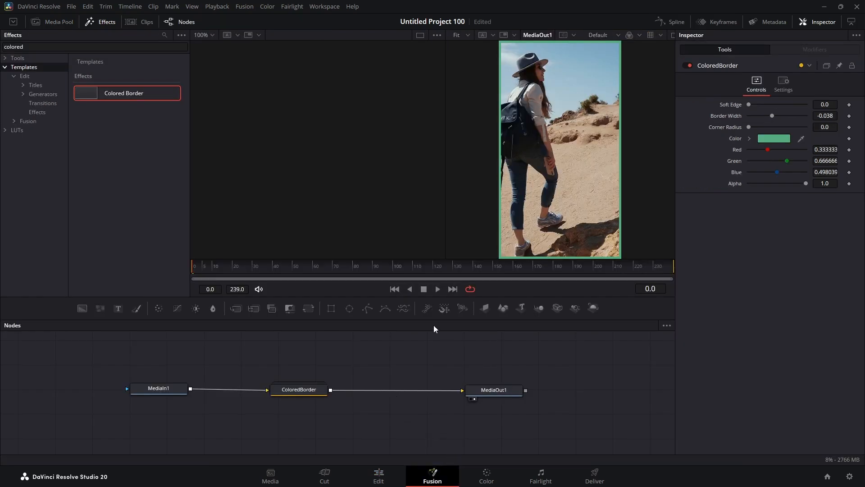
left_click(140, 23)
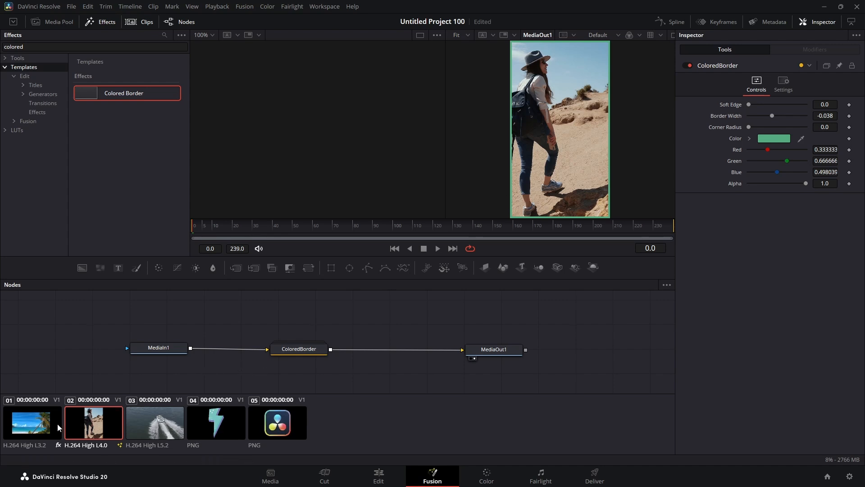
left_click(34, 427)
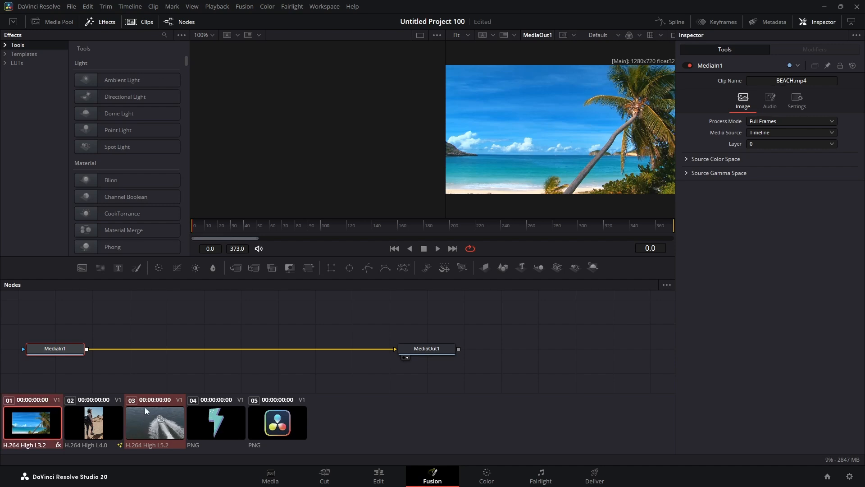
right_click(94, 418)
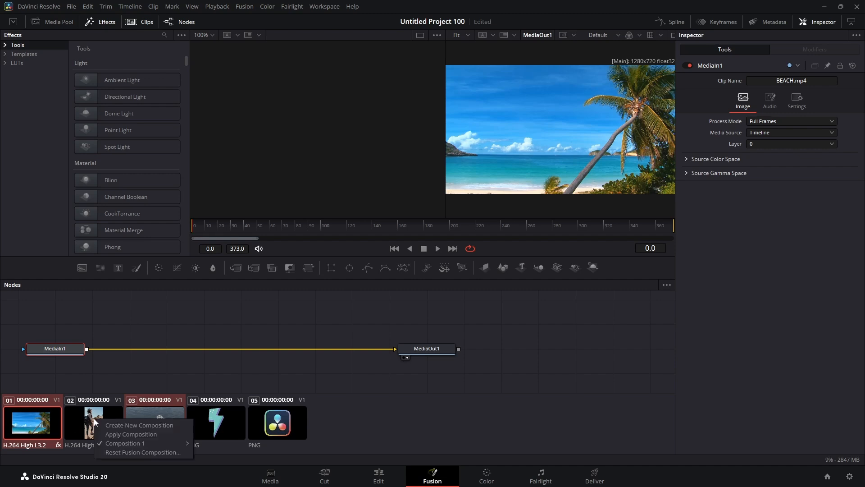
left_click(126, 434)
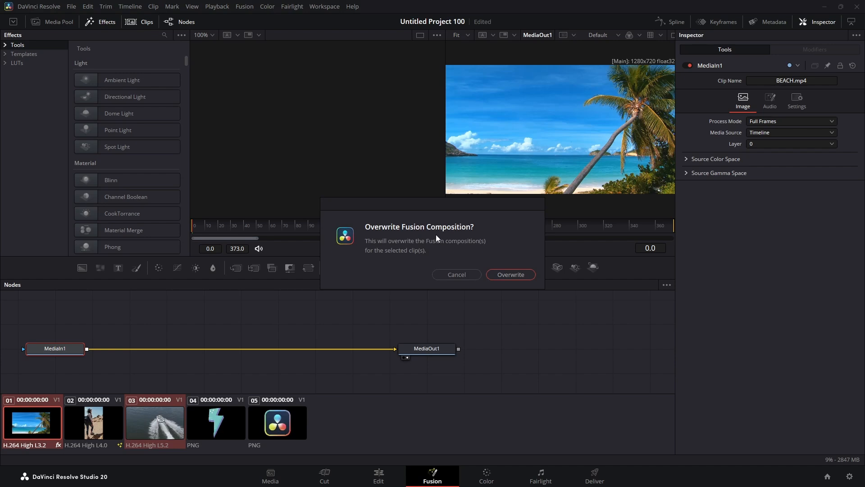
left_click(515, 274)
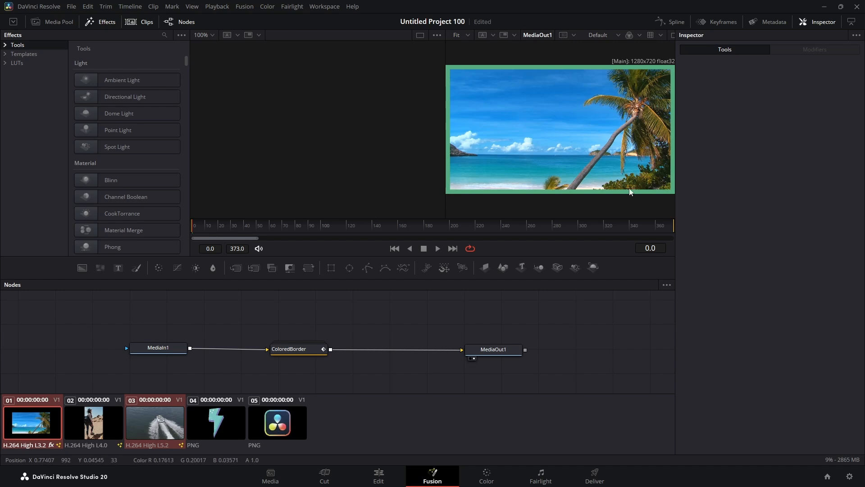
Check the border on the bot.mp4 and 001.mp4 clips, hide the clip thumbnails and return to the Edit page.
left_click(153, 424)
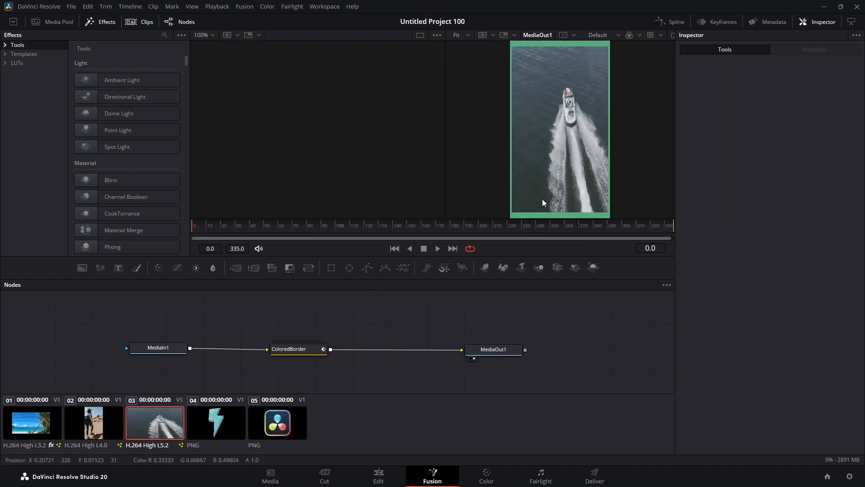
left_click(100, 423)
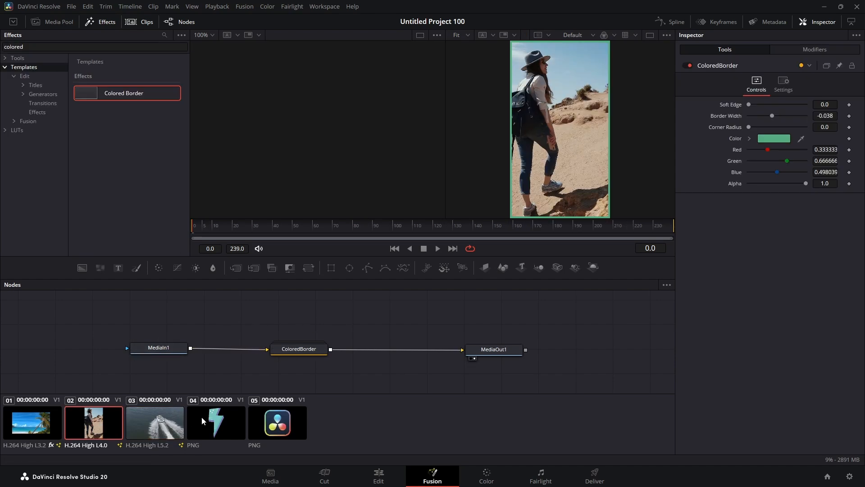
left_click(143, 21)
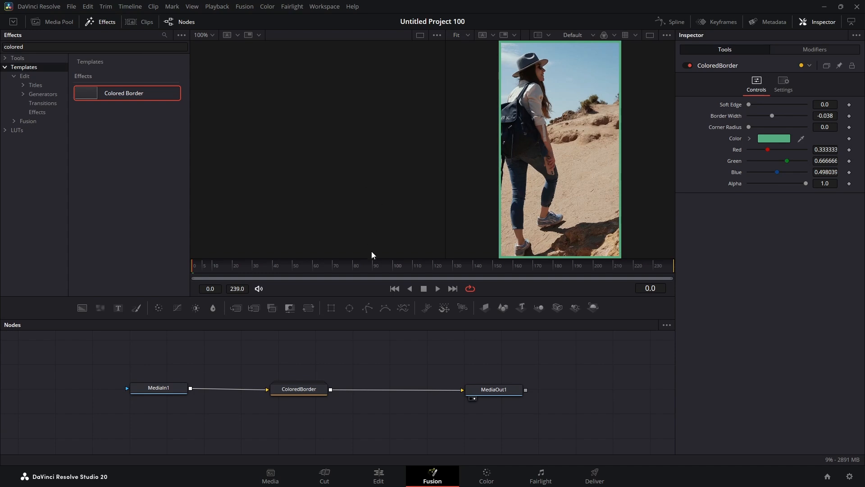
left_click(385, 479)
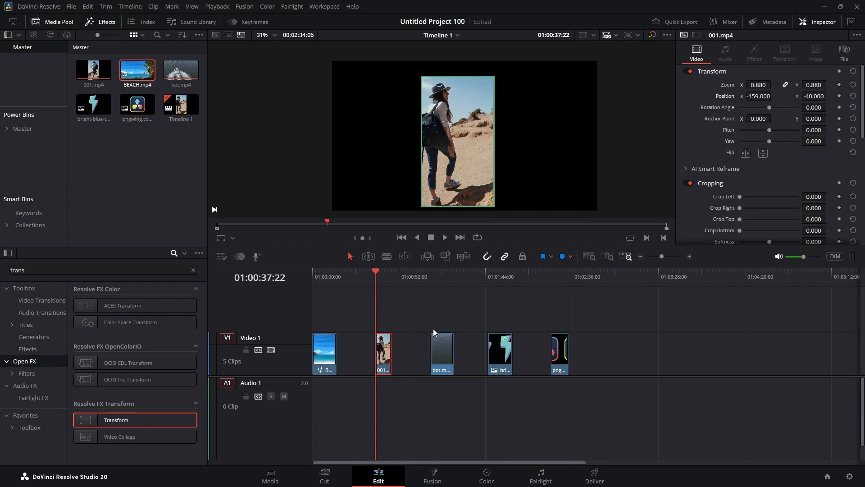
Move the playhead to the bright-blue-thunder.png clip, search the Toolbox for "outer" and apply the Outer Stroke effect to that clip.
left_click_drag(376, 271, 489, 273)
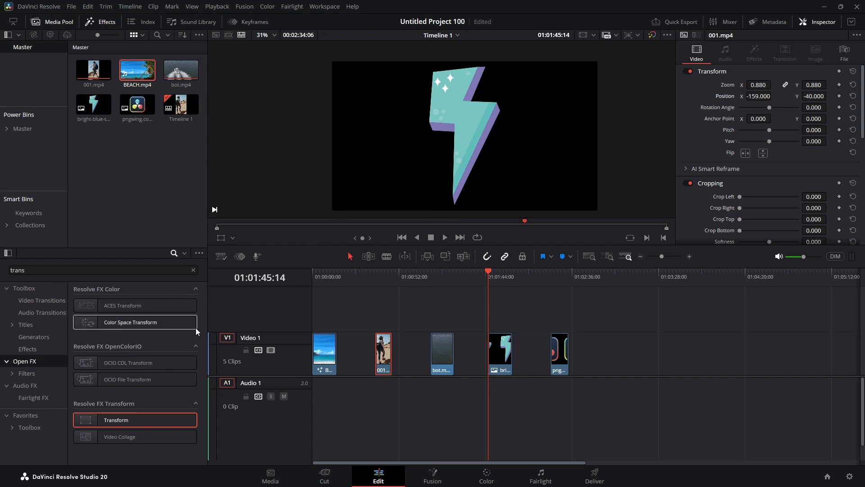
left_click(21, 289)
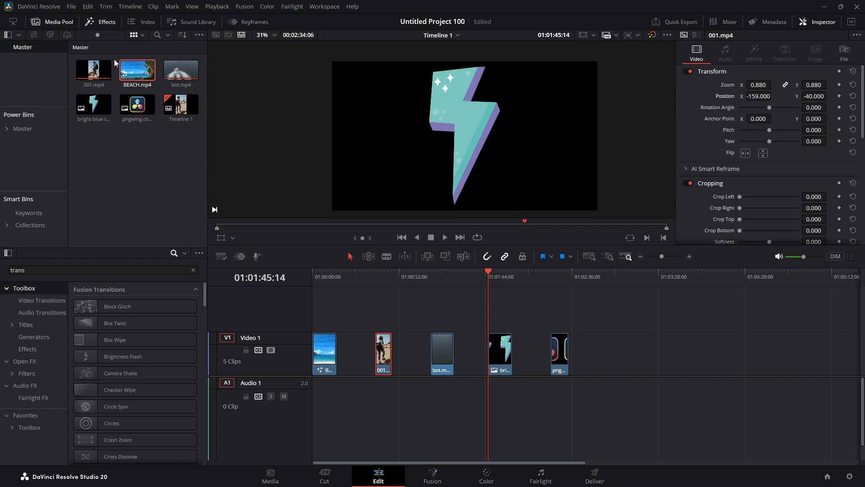
left_click_drag(155, 267, 1, 275)
type("outer")
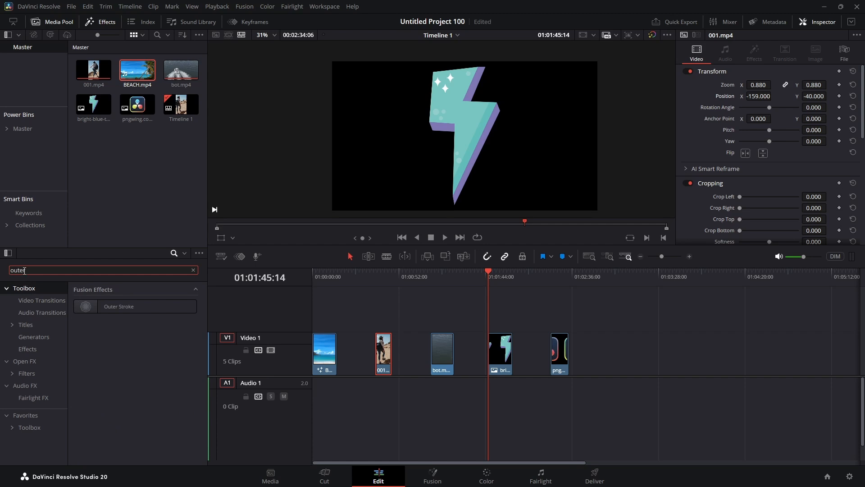
mouse_move(96, 307)
left_mouse_down()
mouse_move(421, 298)
mouse_move(478, 352)
mouse_move(492, 354)
left_mouse_up()
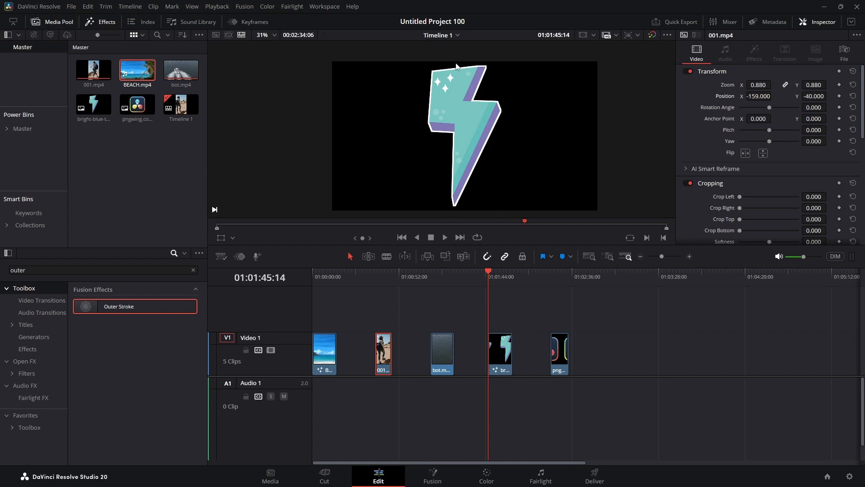
Set the Border Edge of the Outer Stroke effect on the bright-blue-thunder.png clip to Circle and save the project.
scroll(519, 153, "up", 2)
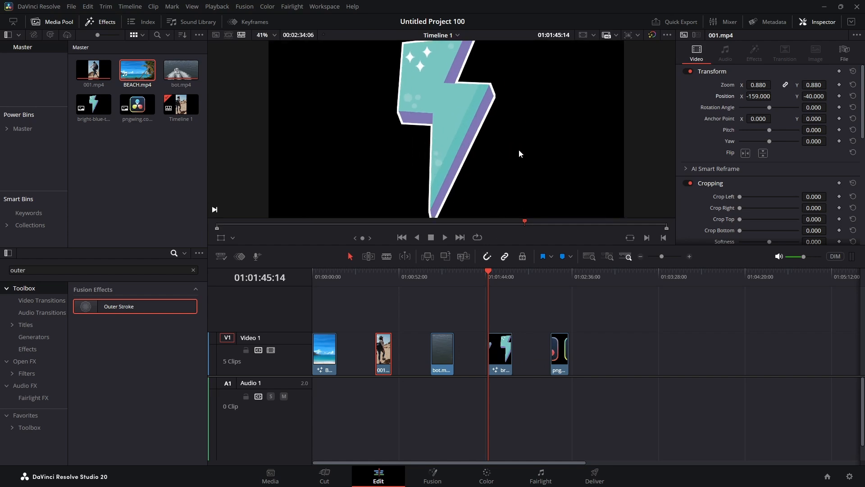
scroll(518, 153, "up", 4)
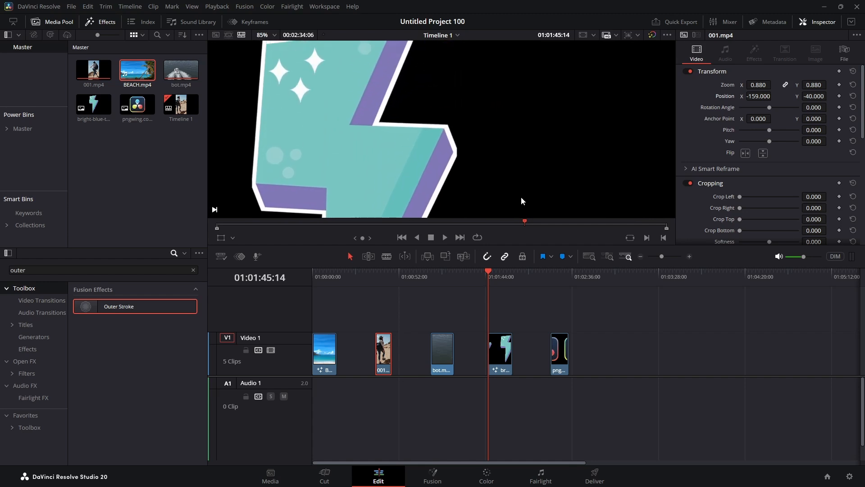
left_click_drag(522, 198, 522, 201)
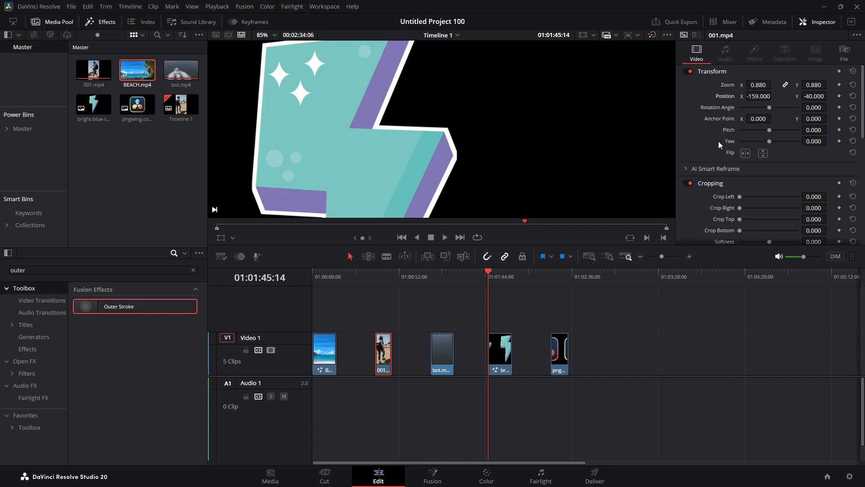
left_click(504, 356)
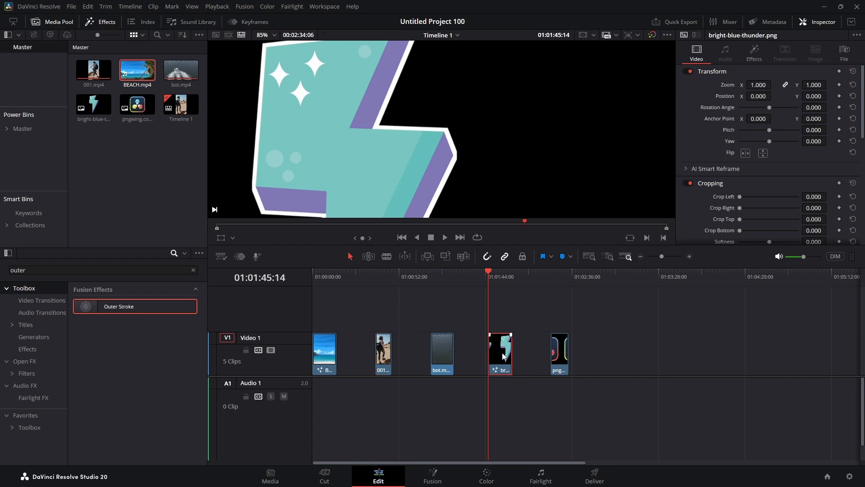
left_click(751, 52)
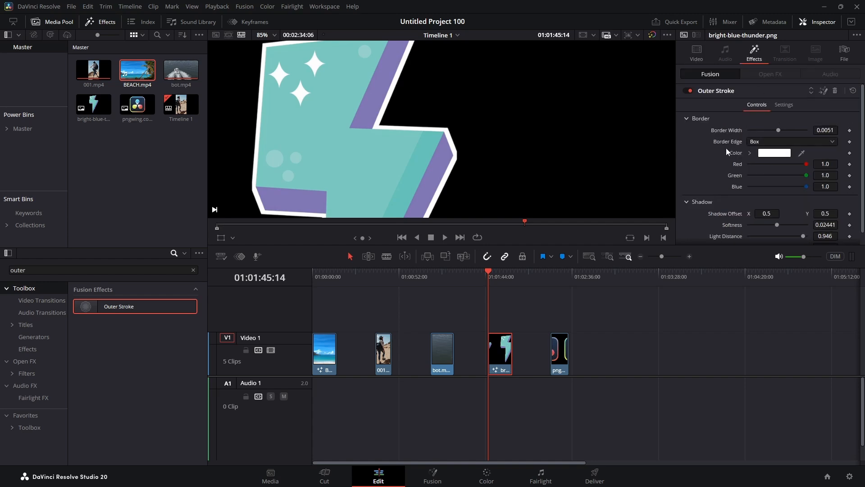
left_click(760, 142)
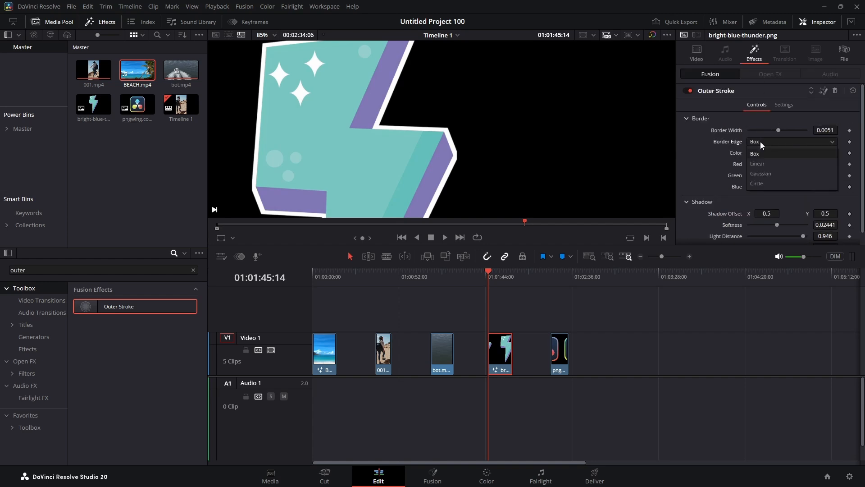
left_click(782, 184)
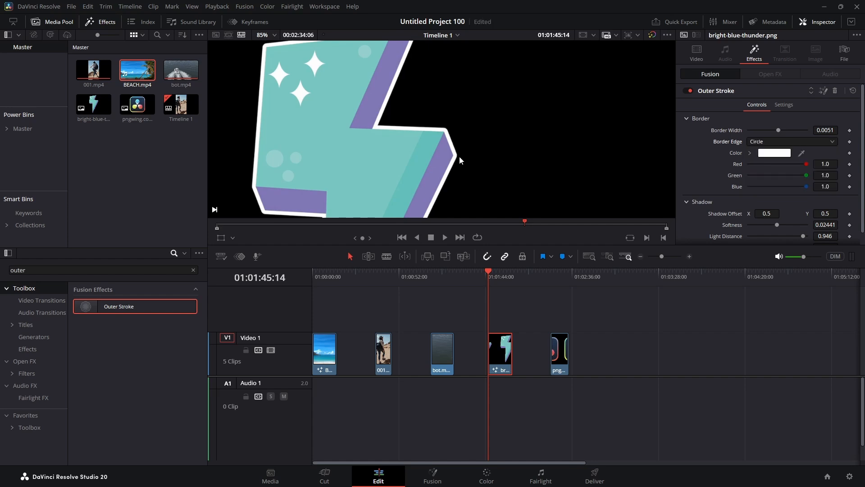
key("ctrl+s")
scroll(455, 176, "up", 3)
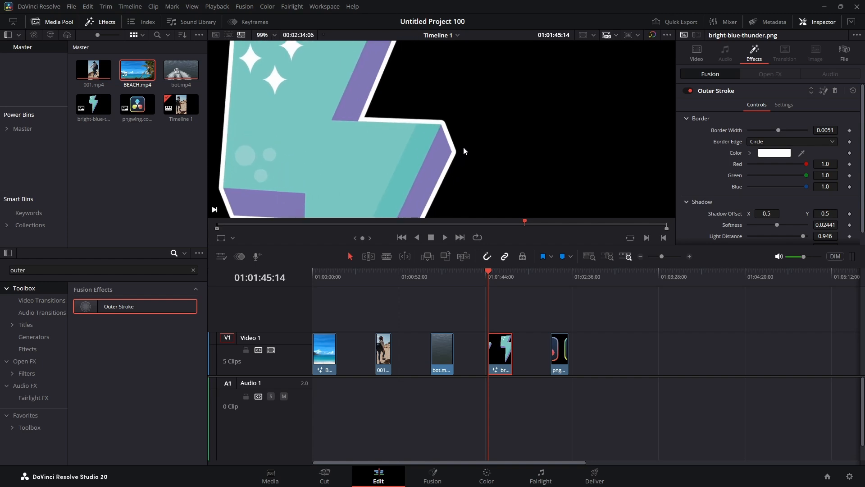
Switch the Outer Stroke's Border Edge to Box to compare the corners, and set it back to Circle.
left_click(766, 141)
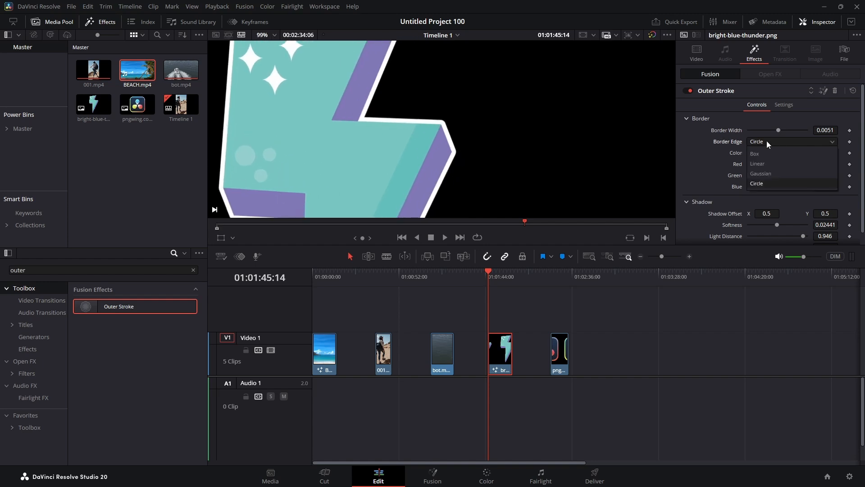
left_click(765, 154)
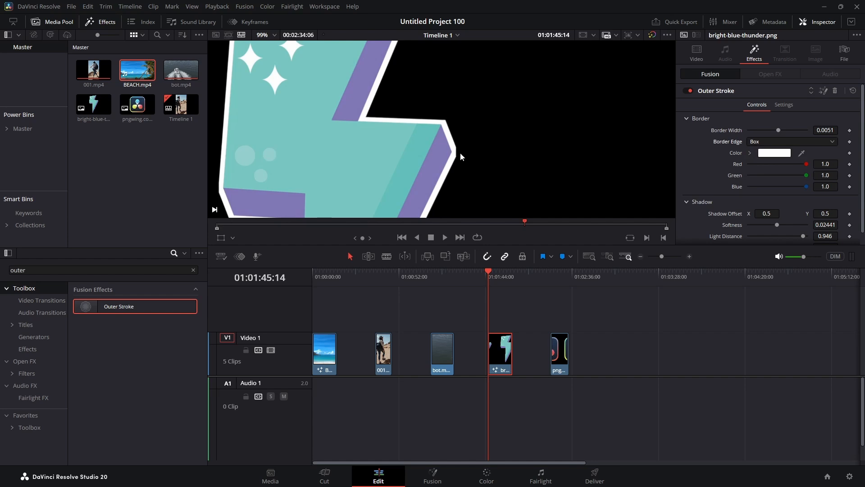
scroll(495, 135, "down", 4)
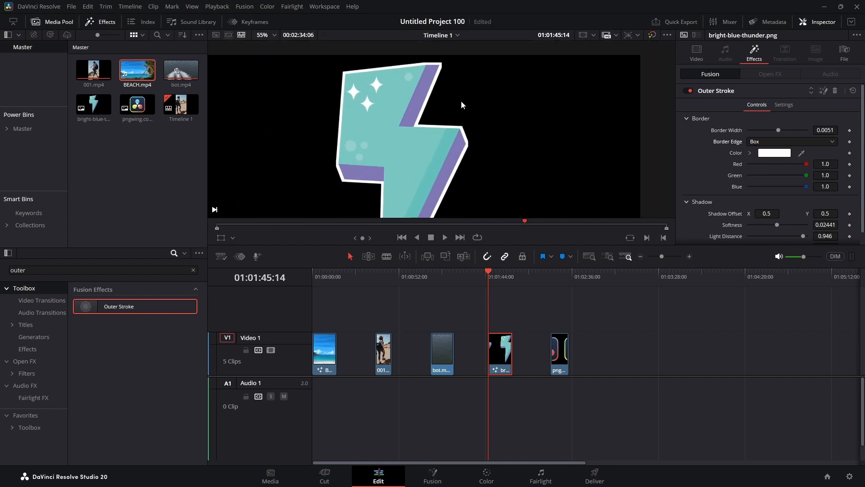
left_click(764, 142)
left_click(762, 184)
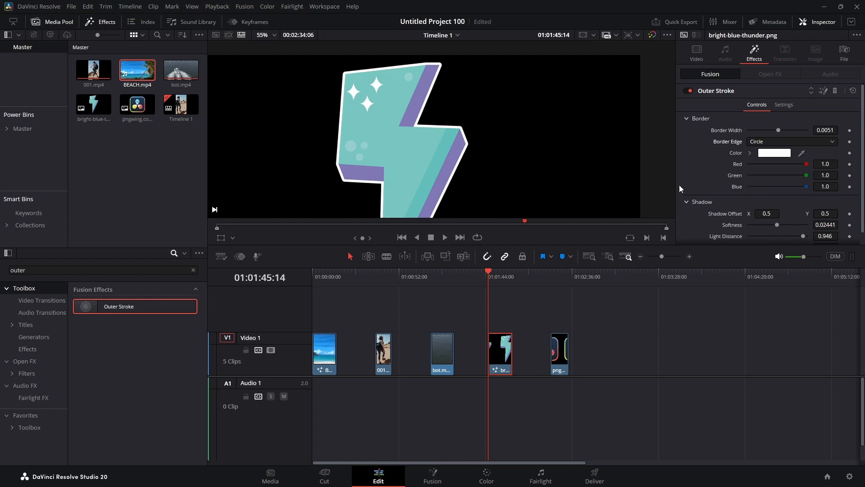
scroll(559, 130, "down", 4)
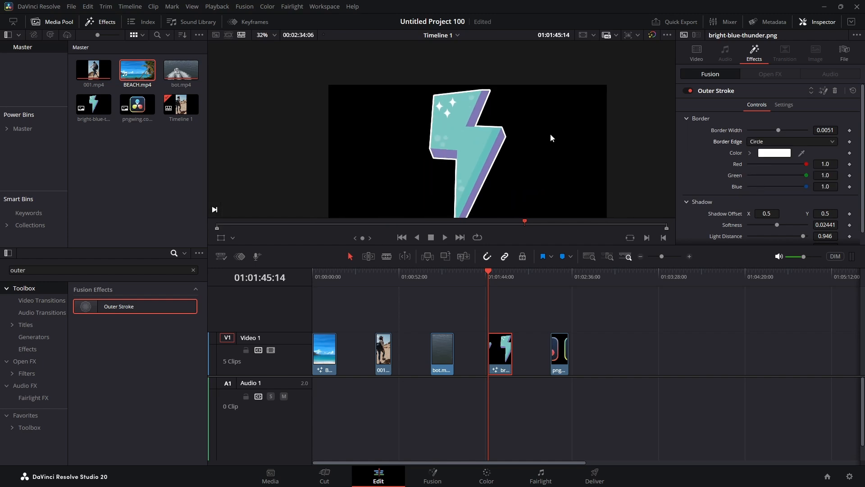
left_click_drag(555, 159, 532, 132)
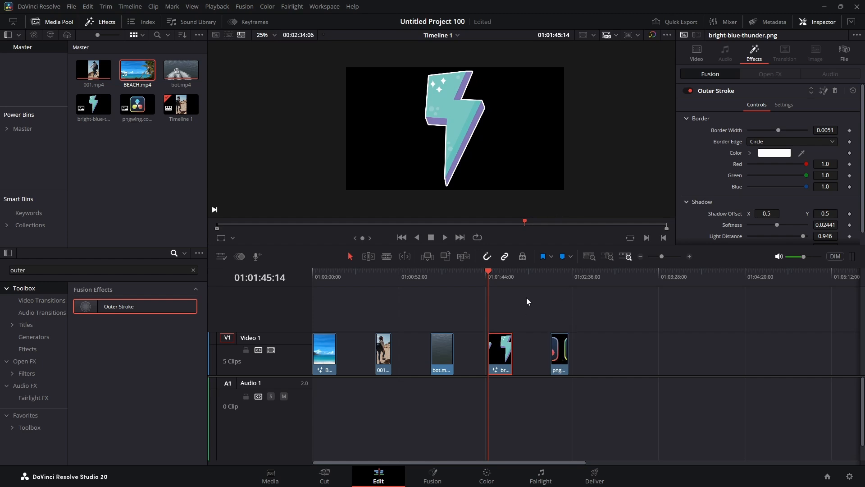
Copy the bright-blue-thunder.png clip and paste only its Fusion Effects attribute onto the pngwing.com.png clip.
key("ctrl+c")
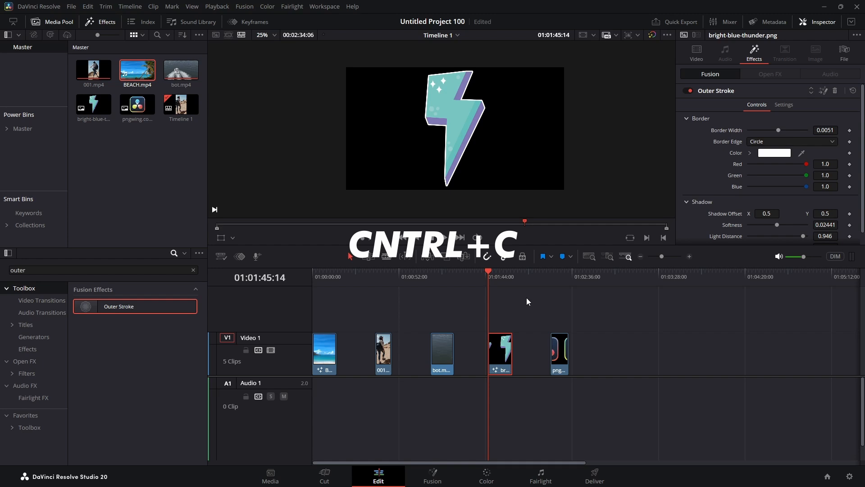
left_click(564, 355)
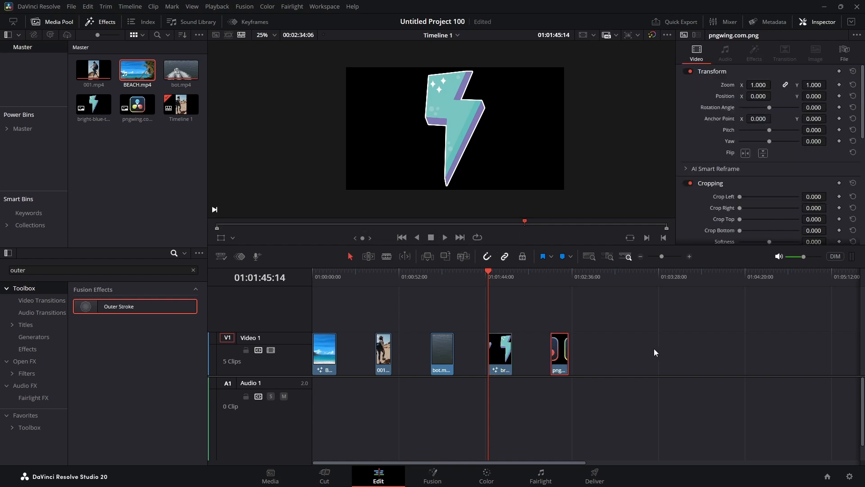
key("alt+v")
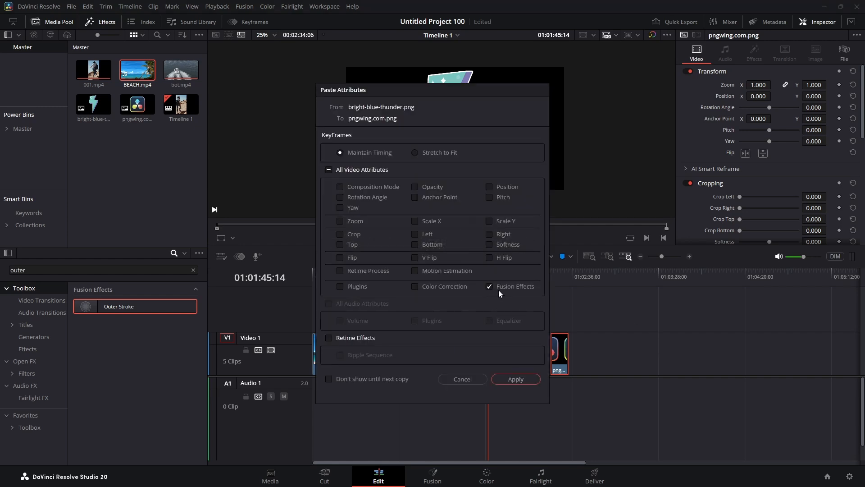
left_click(514, 380)
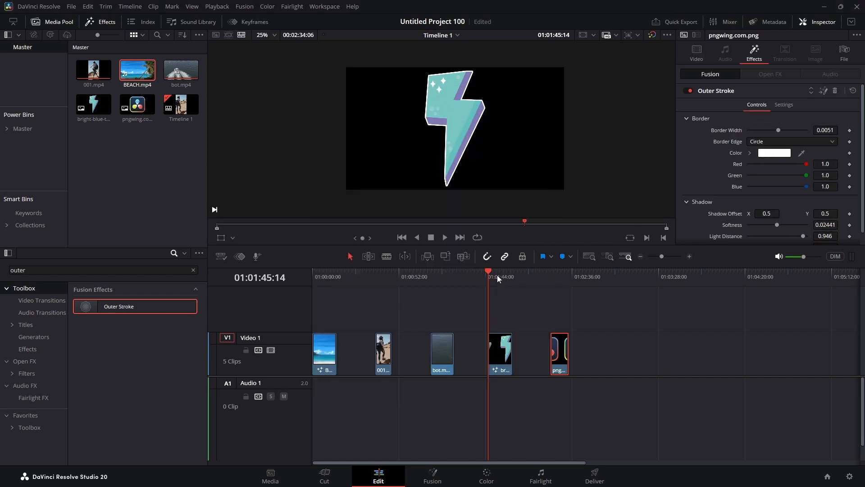
Move the playhead to the pngwing.com.png clip, set its Outer Stroke Border Width to 0.01 and save the project.
left_click_drag(487, 272, 551, 277)
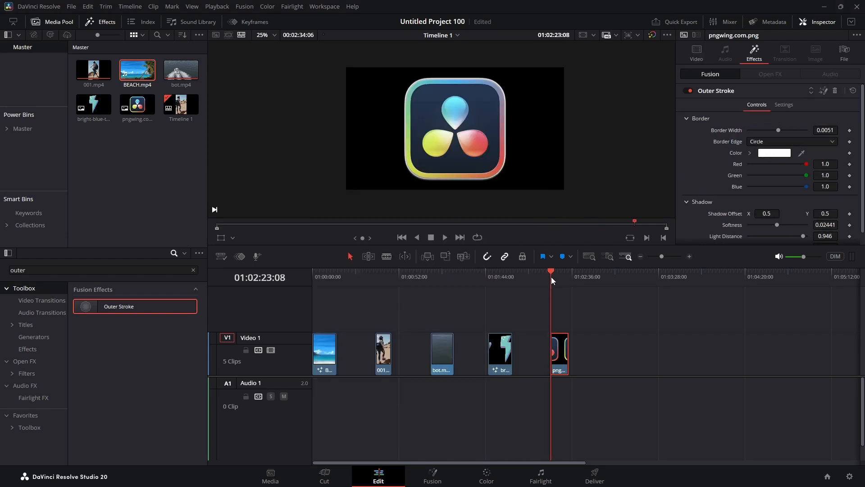
key("ctrl+s")
left_click_drag(779, 130, 823, 124)
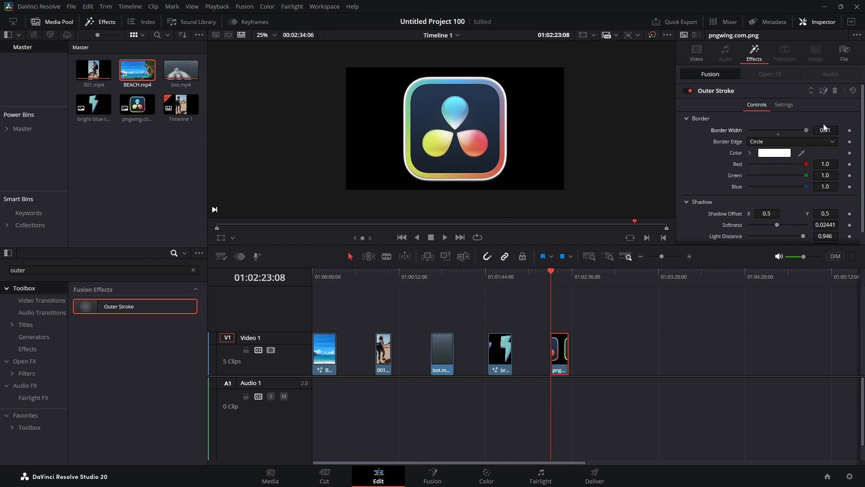
key("ctrl+s")
Check the outline on the bright-blue-thunder.png clip, view the Deliver page and return to the Edit page.
left_click_drag(549, 269, 491, 280)
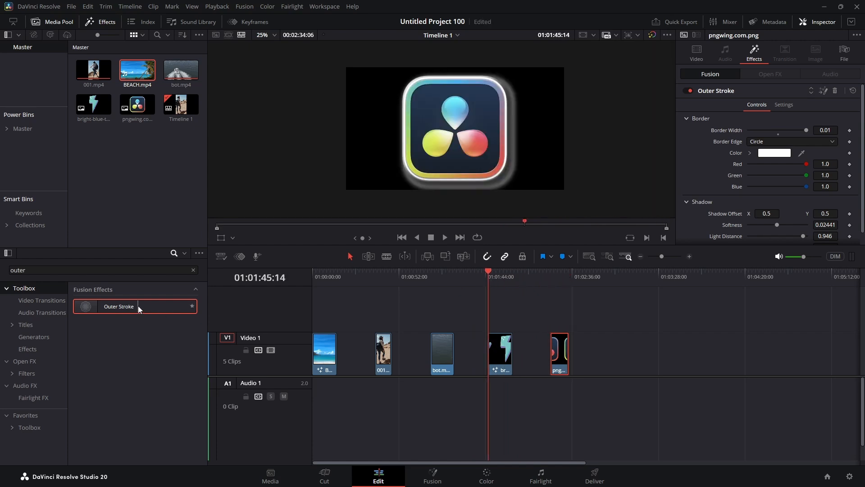
left_click_drag(193, 299, 319, 372)
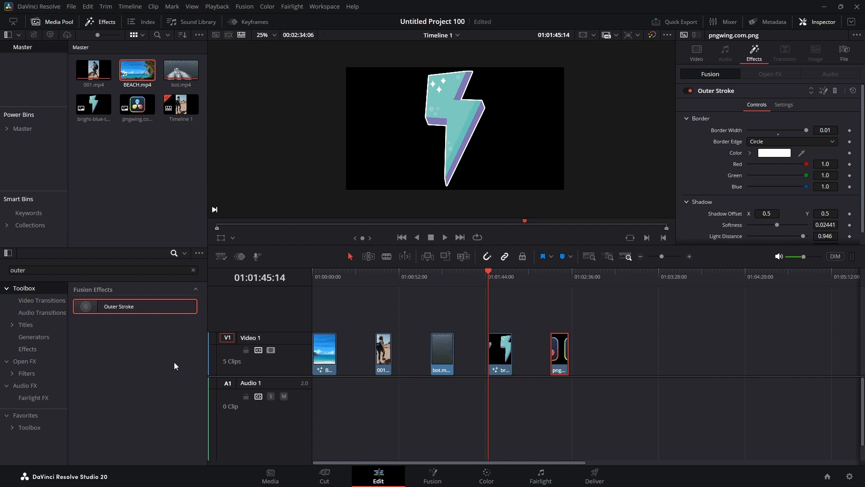
left_click(595, 477)
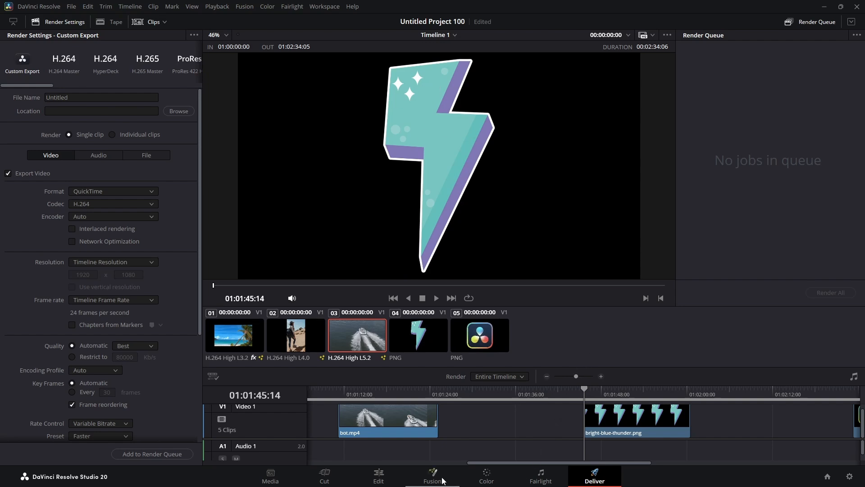
left_click(380, 477)
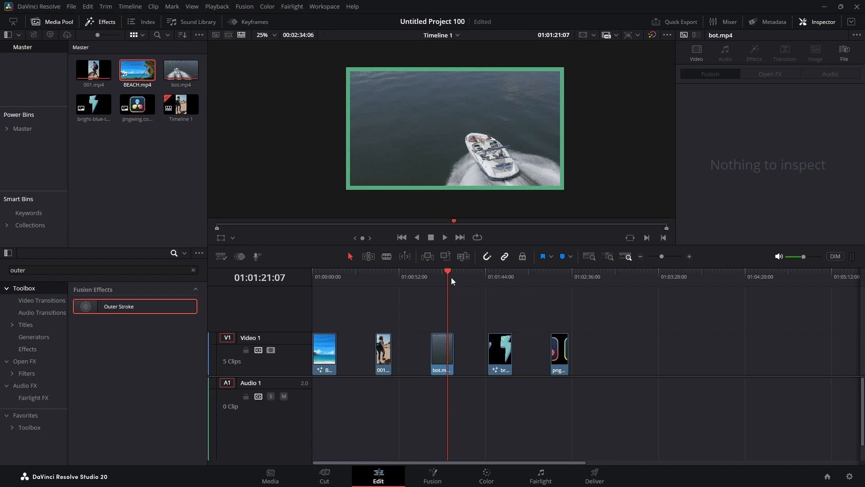
Move the playhead to the 001.mp4 clip, inspect its ColoredBorder node on the Fusion page and return to the Edit page.
left_click_drag(450, 277, 375, 274)
left_click(380, 364)
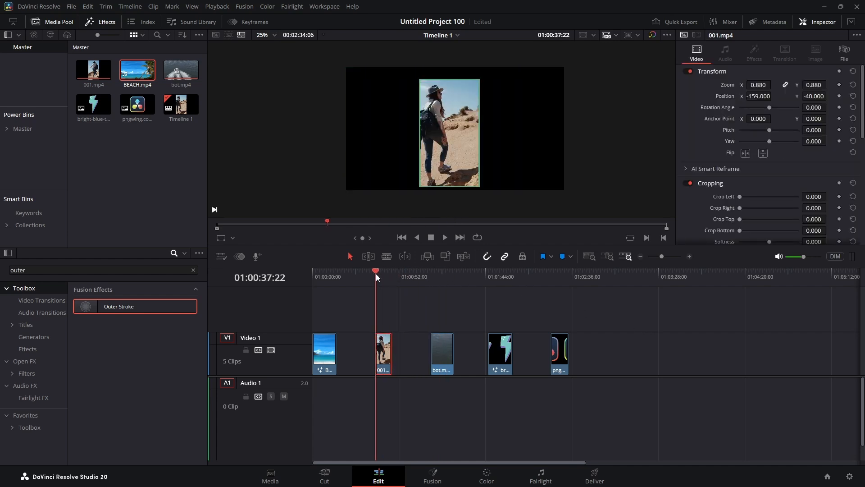
left_click(432, 477)
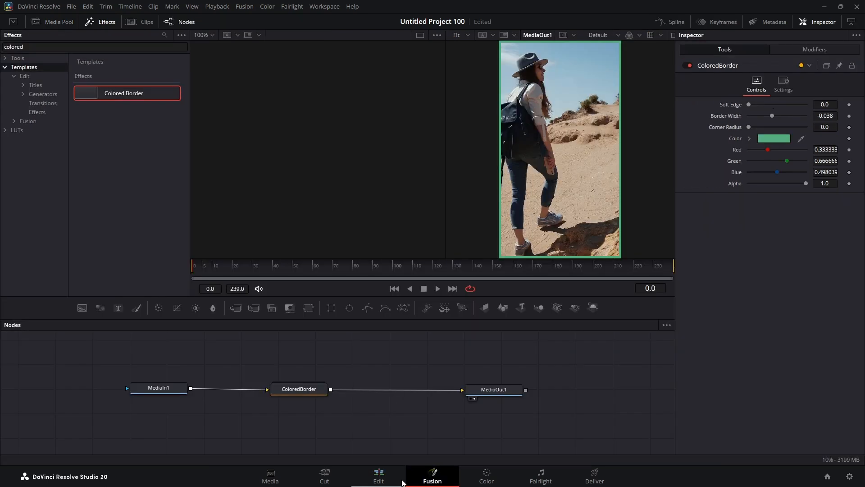
left_click(389, 481)
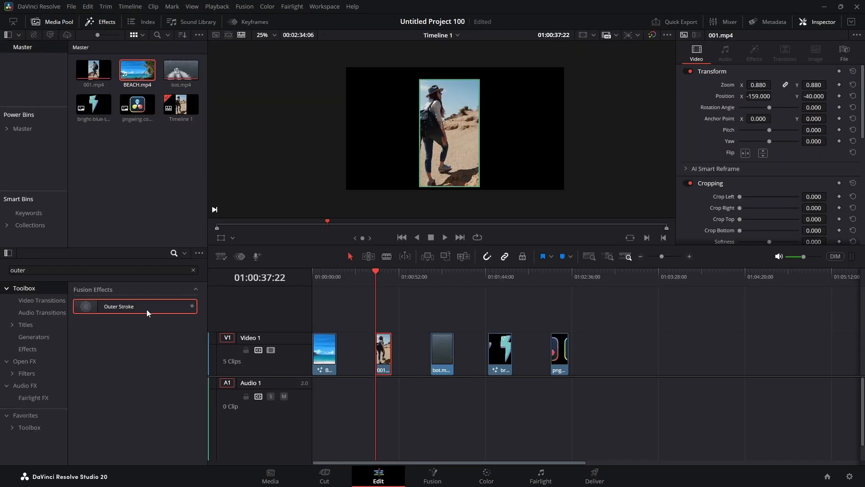